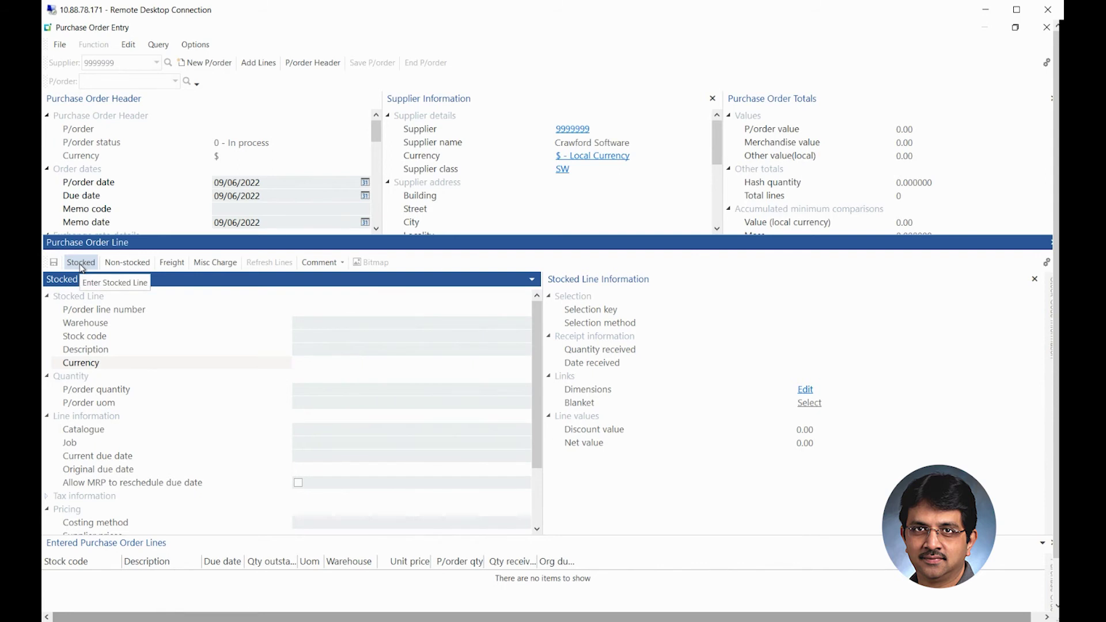
Step: Start a new stocked line on the Crawford Software purchase order
{"action": "left_click", "coordinate": [82, 263]}
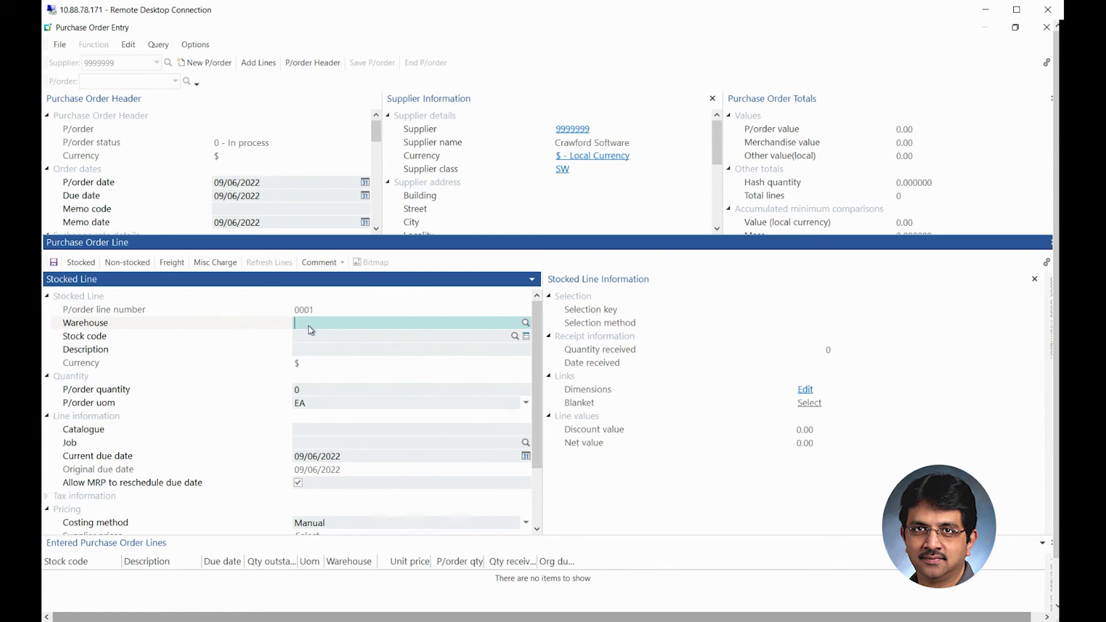
Step: Choose RM (Raw Materials) from the warehouse lookup as the line's warehouse
{"action": "left_click", "coordinate": [526, 324]}
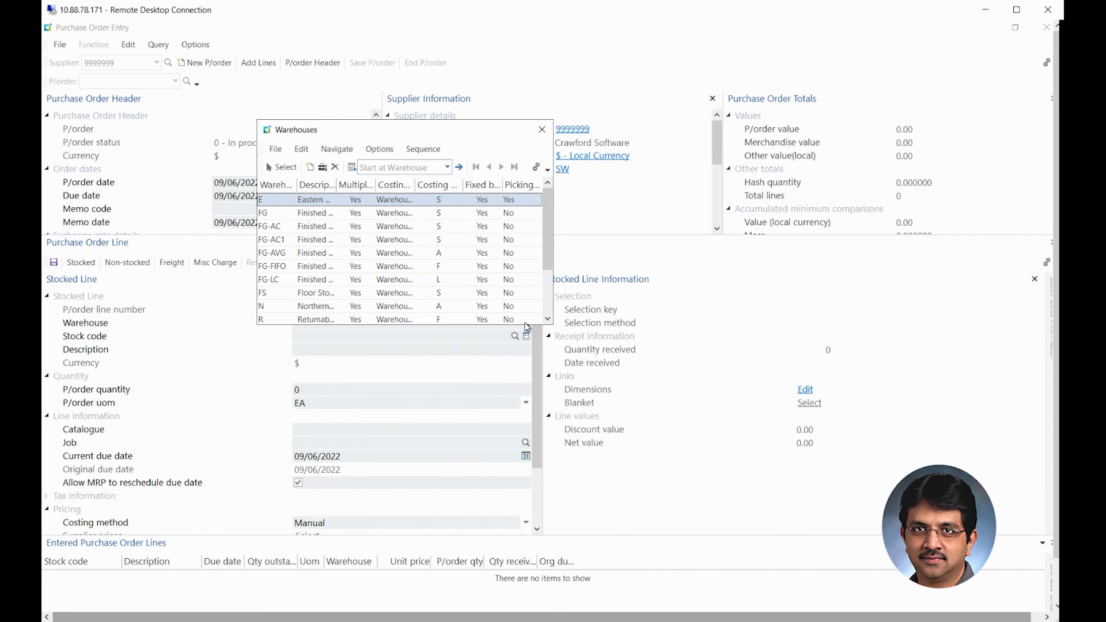
{"action": "left_click_drag", "start_coordinate": [548, 213], "coordinate": [550, 256]}
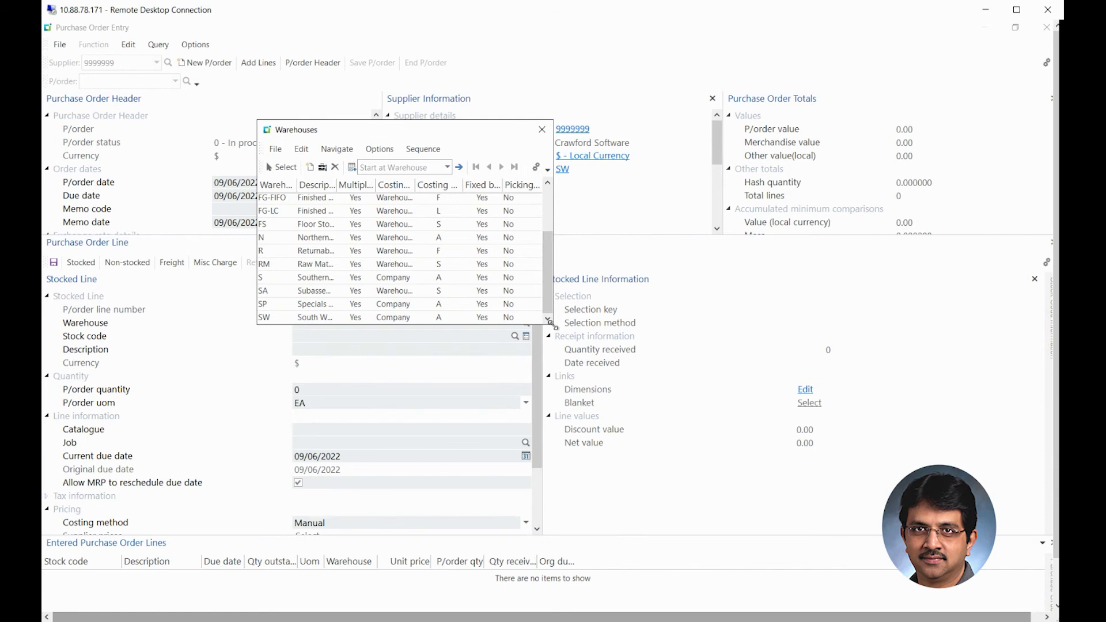
{"action": "left_click_drag", "start_coordinate": [553, 326], "coordinate": [656, 394]}
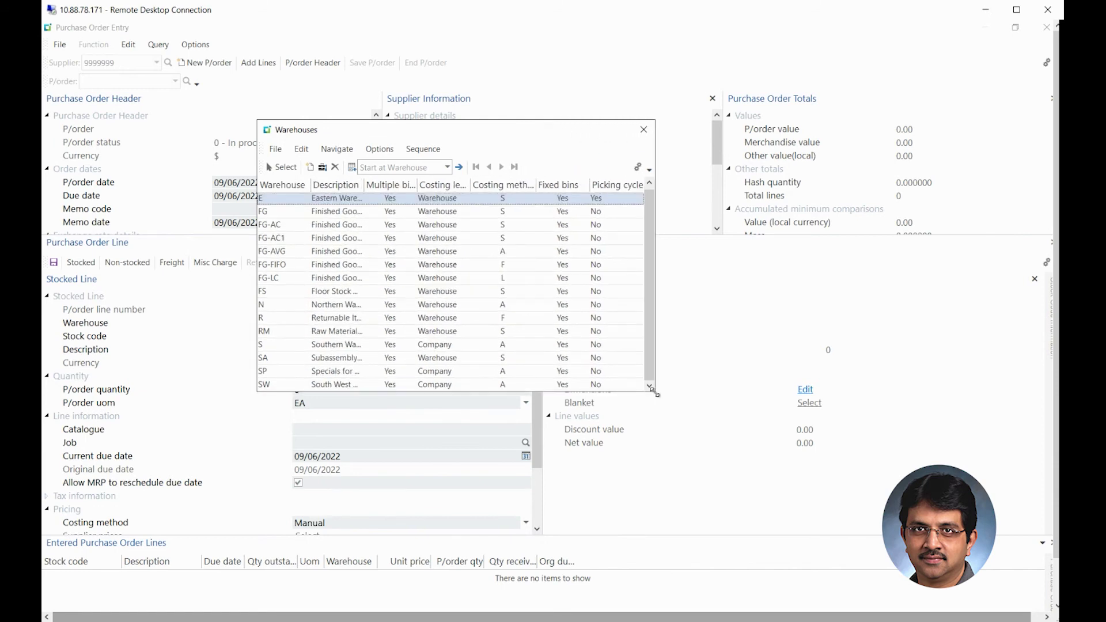
{"action": "left_click", "coordinate": [274, 333]}
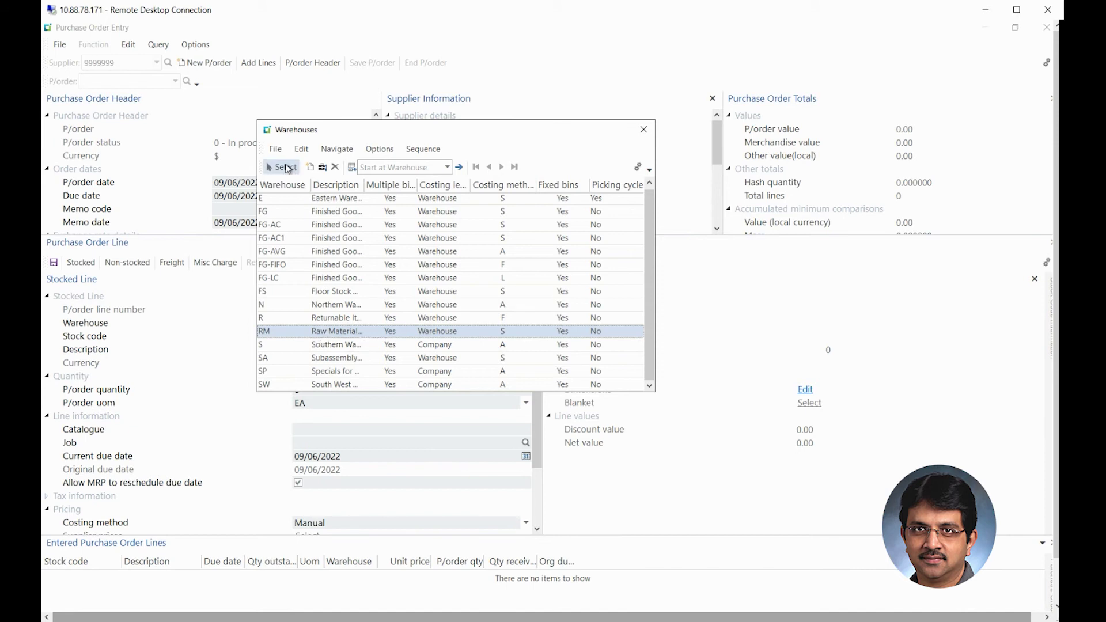
{"action": "left_click", "coordinate": [286, 168]}
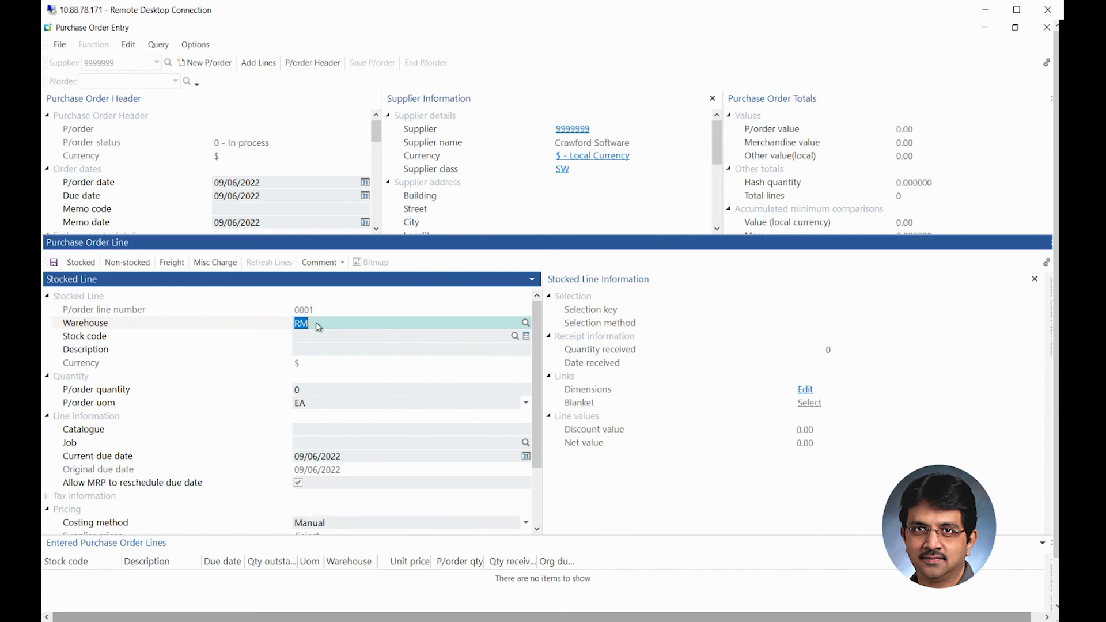
{"action": "key", "text": "Tab"}
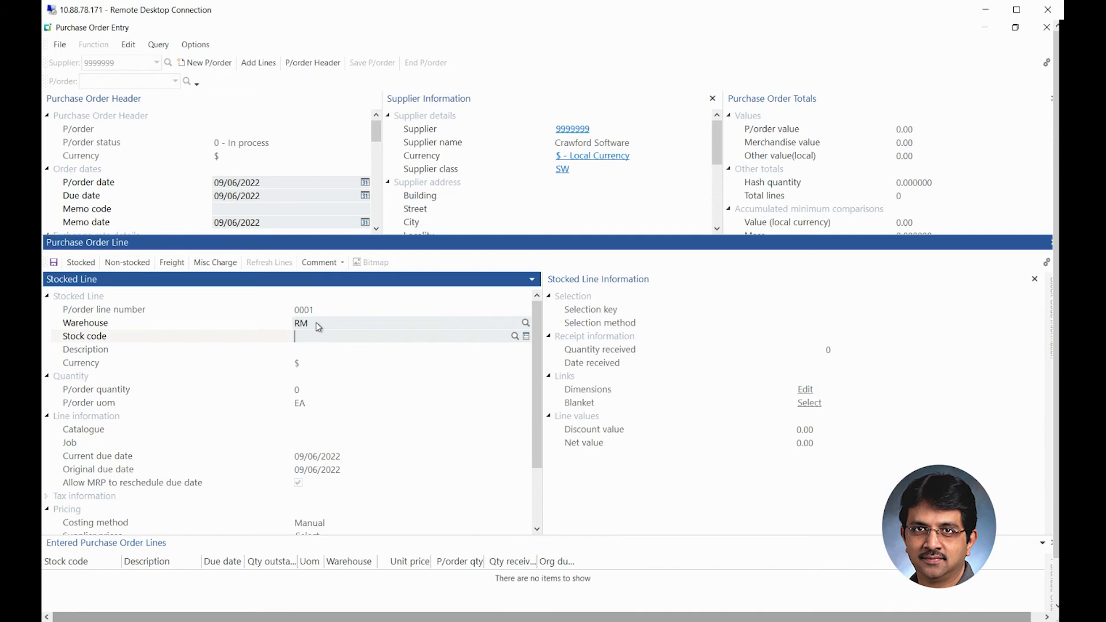
Step: Select stock code B1201 Bottom Bracket, then reopen the RM stock list and its sort options
{"action": "left_click", "coordinate": [515, 336]}
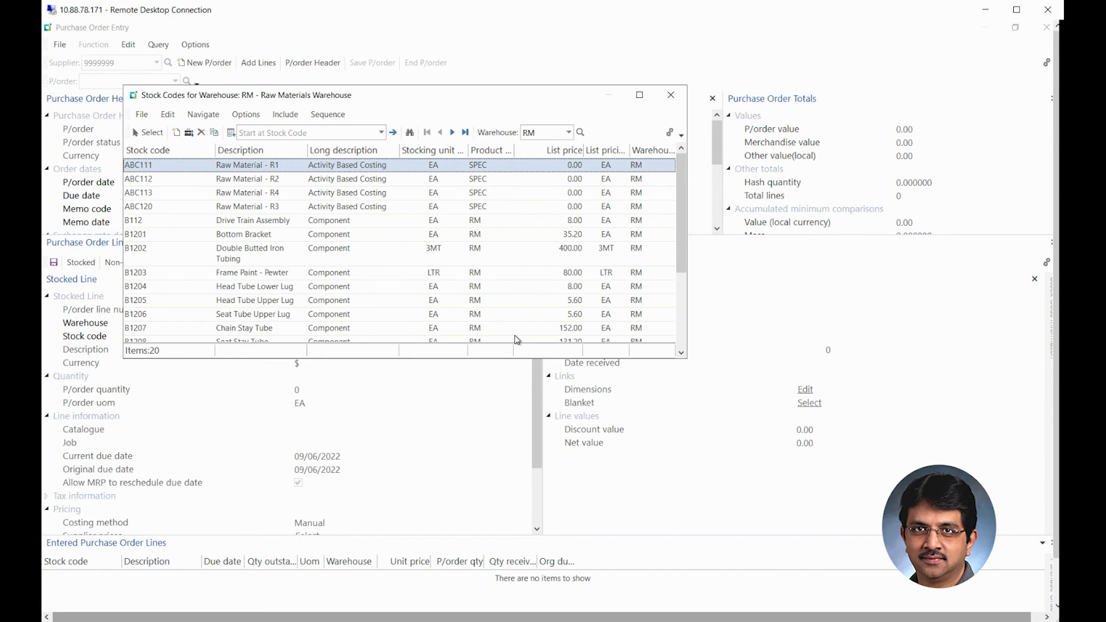
{"action": "left_click", "coordinate": [145, 236]}
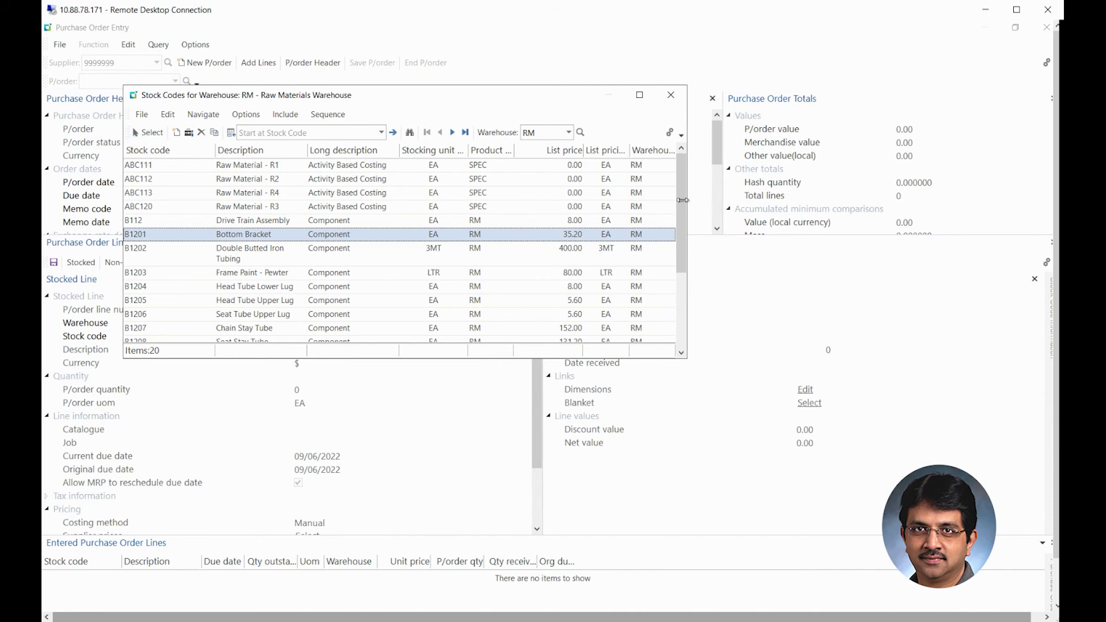
{"action": "mouse_move", "coordinate": [679, 206]}
{"action": "left_mouse_down"}
{"action": "mouse_move", "coordinate": [680, 314]}
{"action": "mouse_move", "coordinate": [683, 227]}
{"action": "left_mouse_up"}
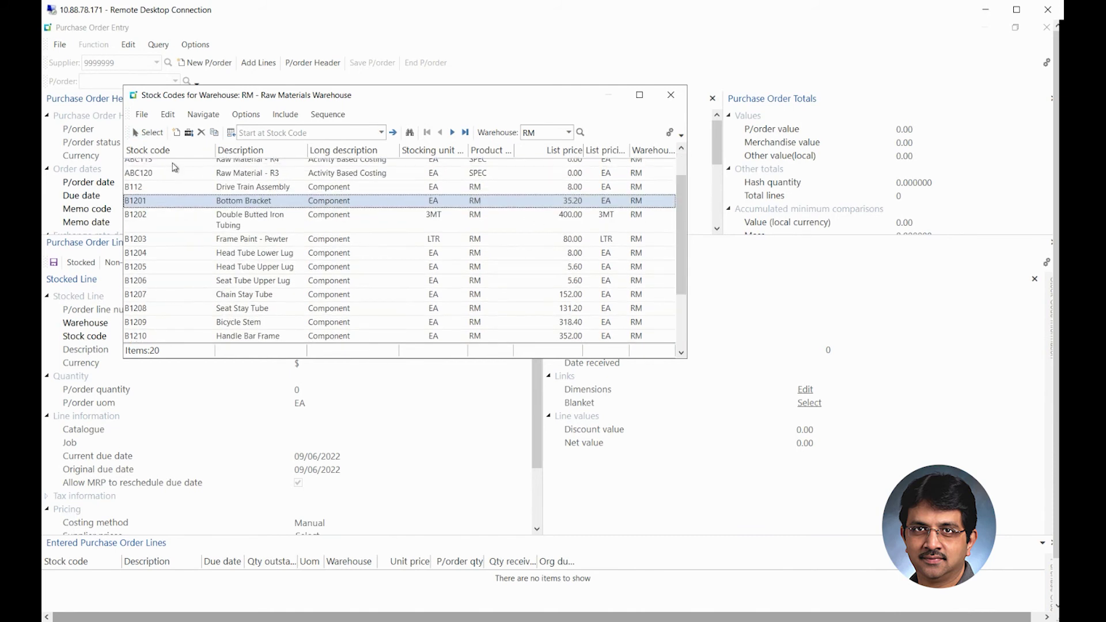
{"action": "left_click", "coordinate": [144, 133]}
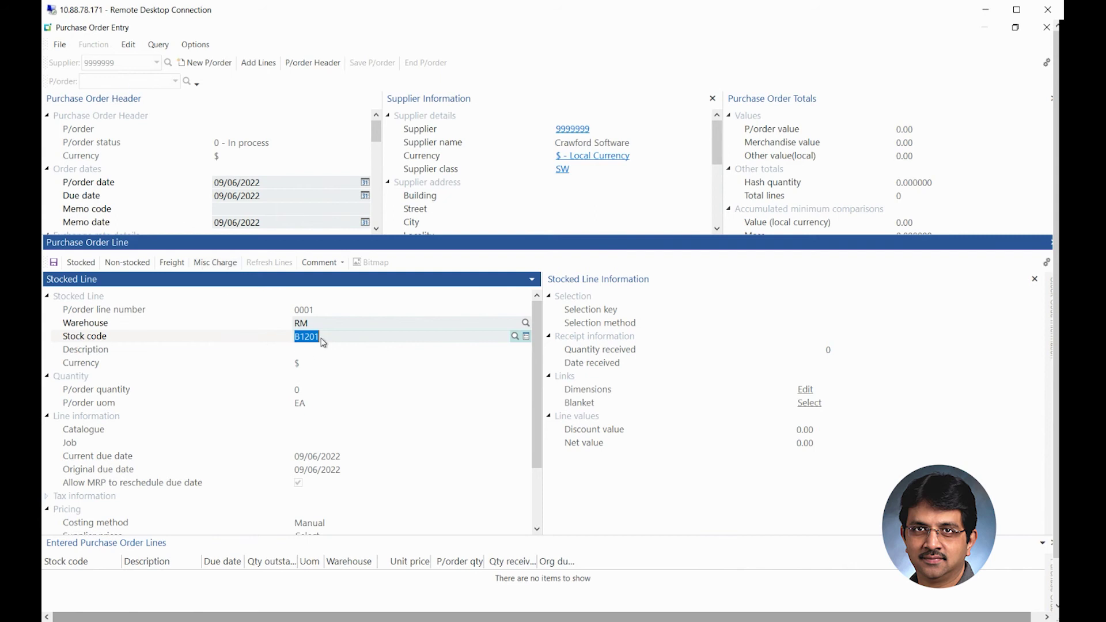
{"action": "left_click", "coordinate": [514, 337]}
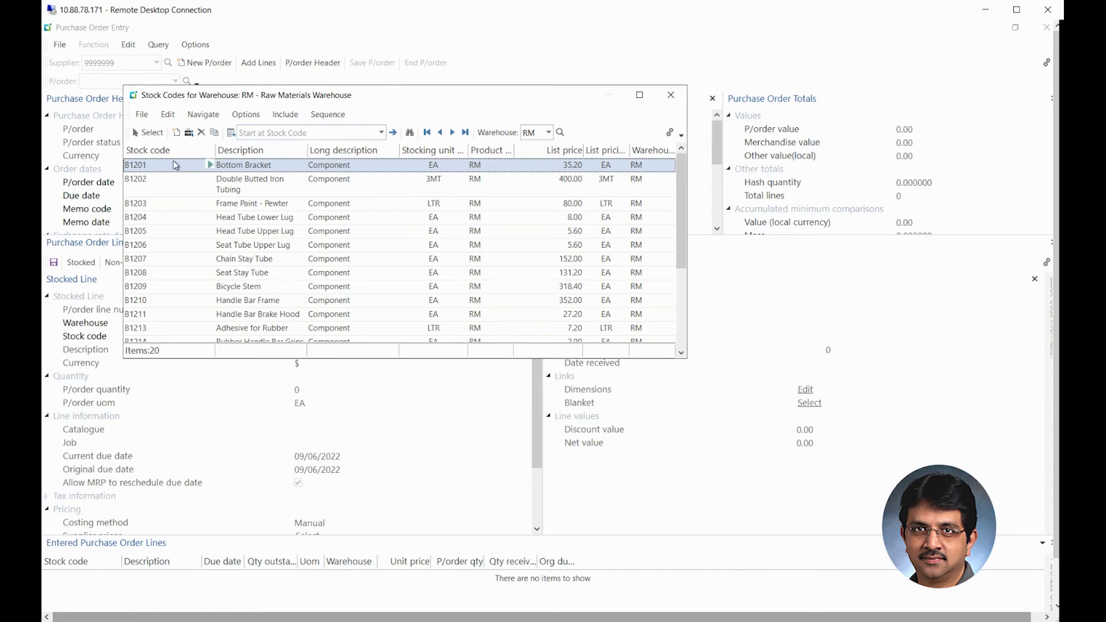
{"action": "left_click", "coordinate": [343, 116]}
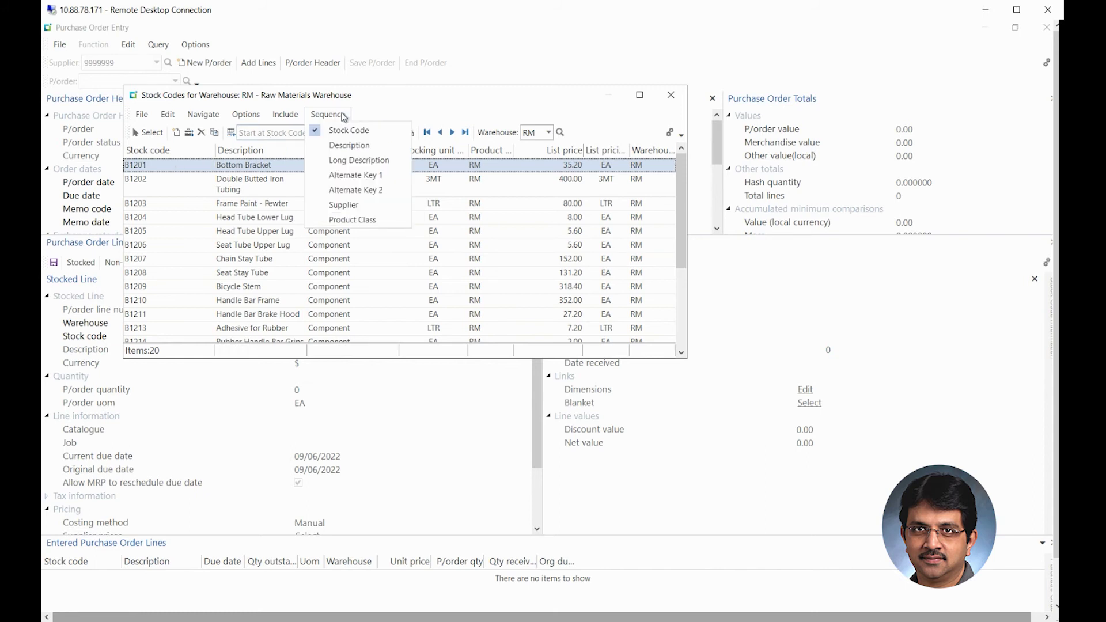
Step: Sort the RM stock list by description, return it to stock code order, and start a search
{"action": "left_click", "coordinate": [344, 148]}
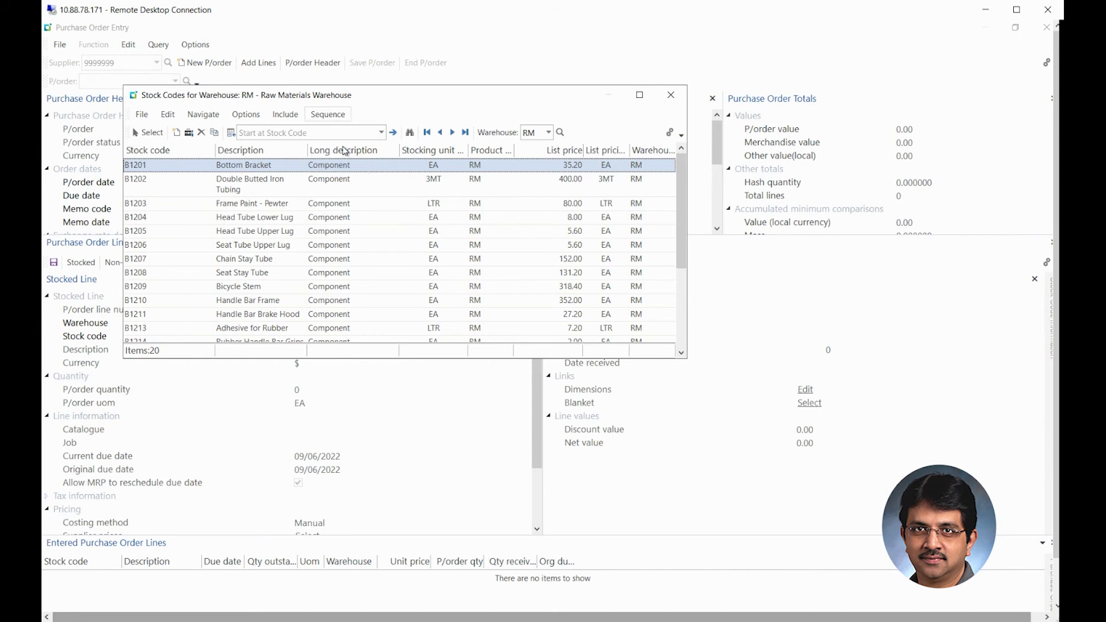
{"action": "left_click", "coordinate": [326, 114]}
{"action": "left_click", "coordinate": [322, 131]}
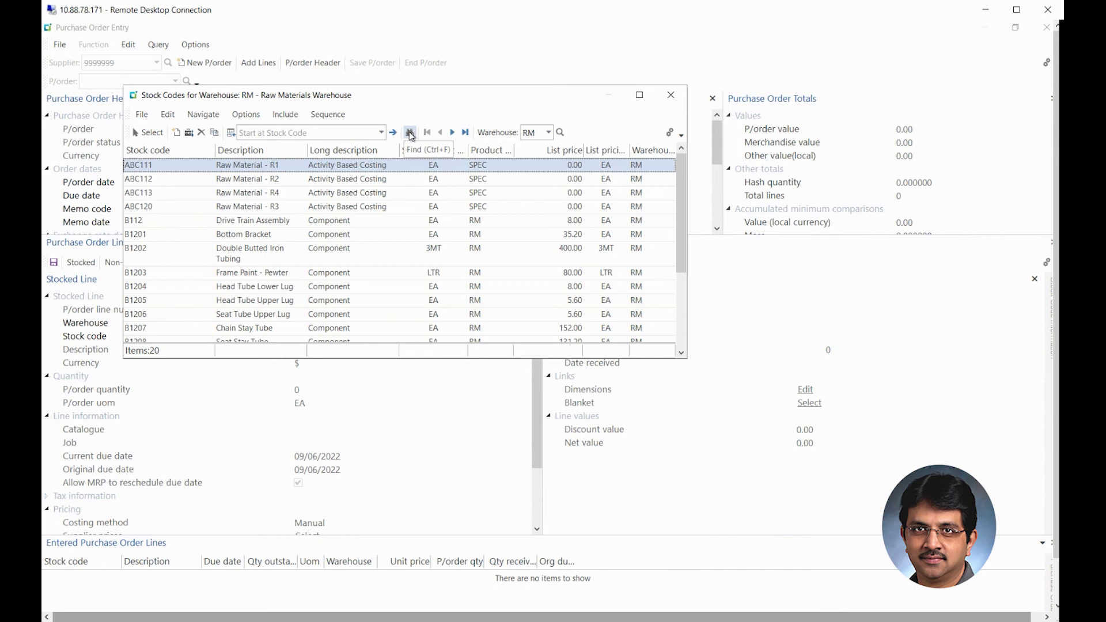
{"action": "left_click", "coordinate": [410, 133]}
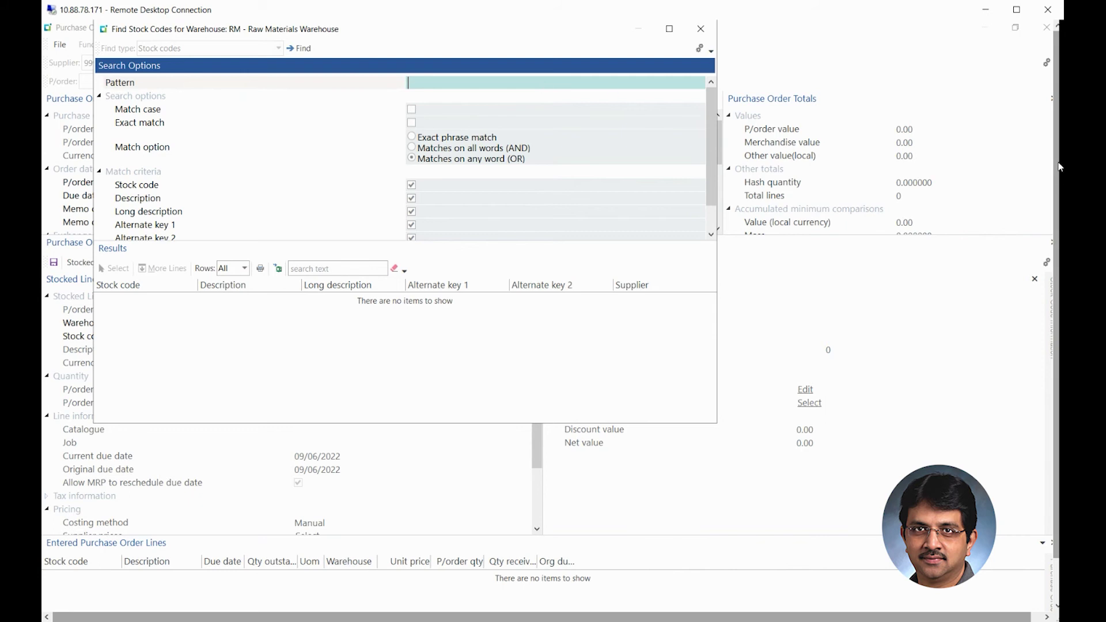
Step: Search RM stock codes for pattern 'by', finding BYPL100 Plastic Regrind, then close the search
{"action": "left_click_drag", "start_coordinate": [553, 29], "coordinate": [556, 56]}
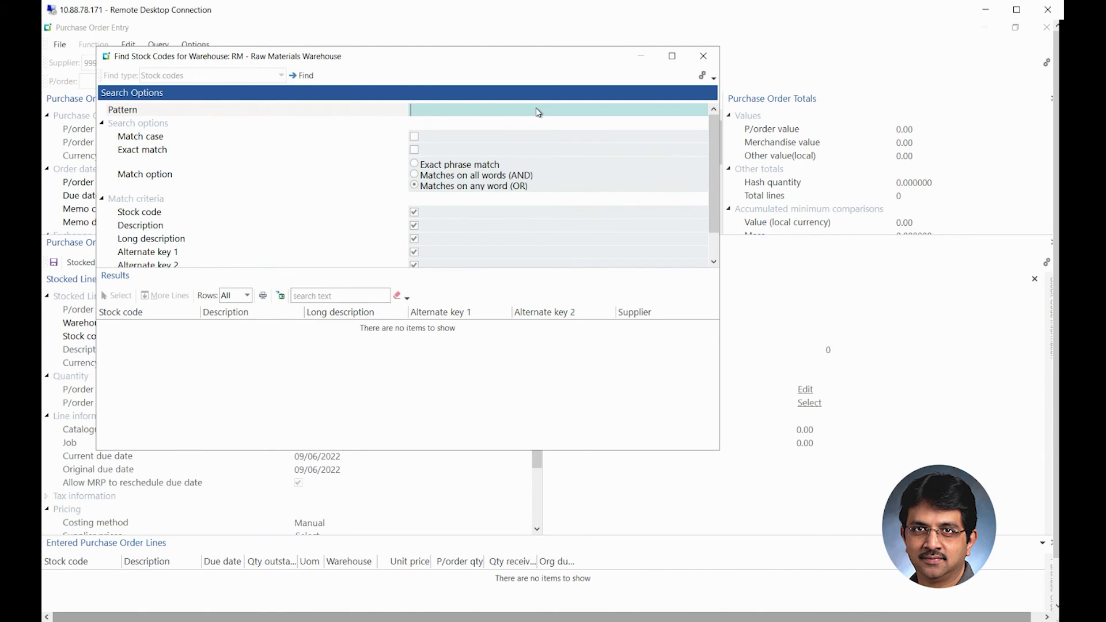
{"action": "type", "text": "by"}
{"action": "left_click", "coordinate": [310, 76]}
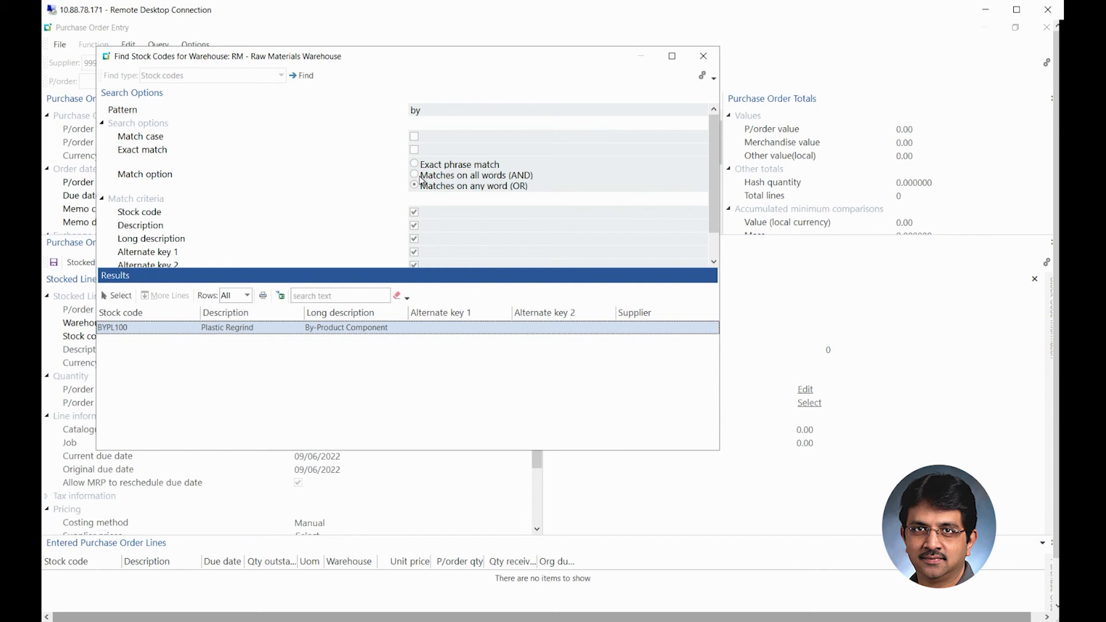
{"action": "left_click", "coordinate": [704, 56]}
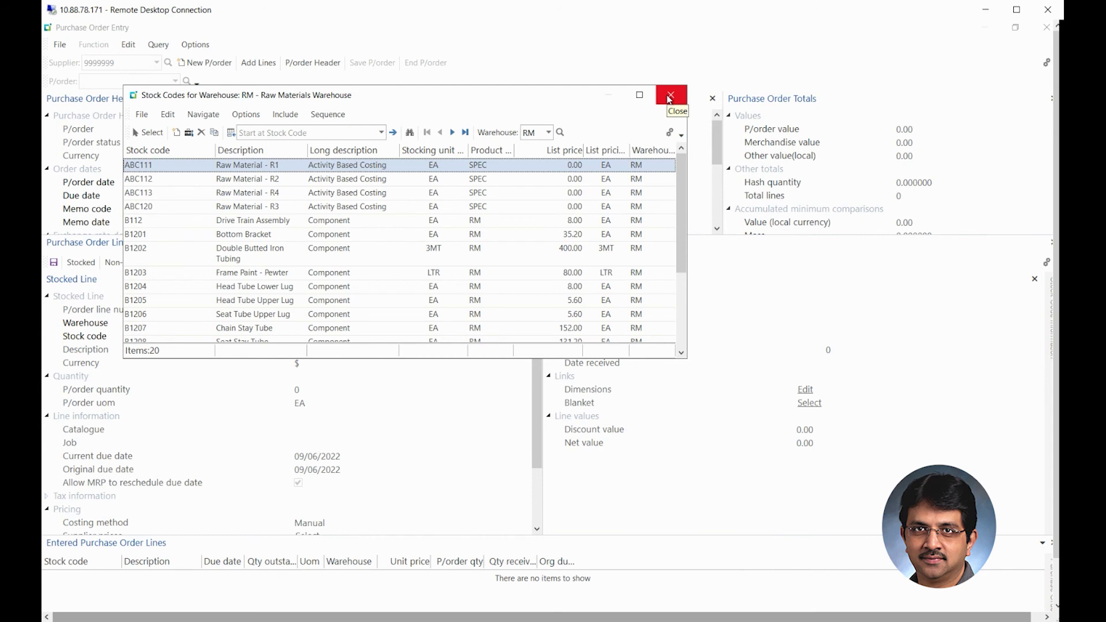
Step: Close the stock list and accept B1201 so Bottom Bracket fills in as the description
{"action": "left_click", "coordinate": [669, 99]}
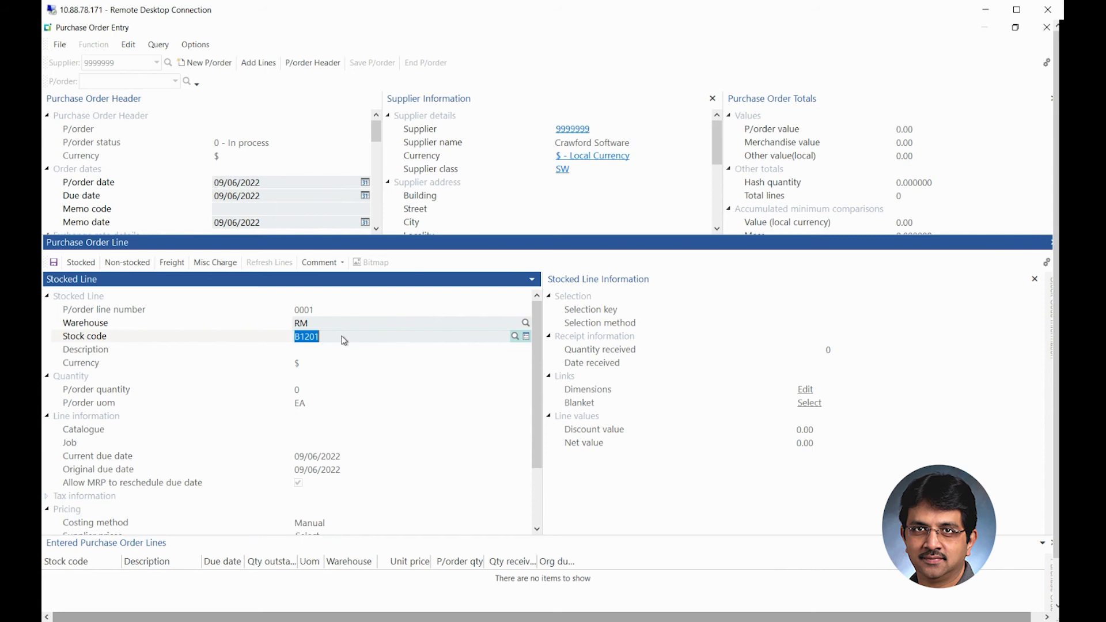
{"action": "left_click", "coordinate": [344, 340]}
{"action": "key", "text": "Tab"}
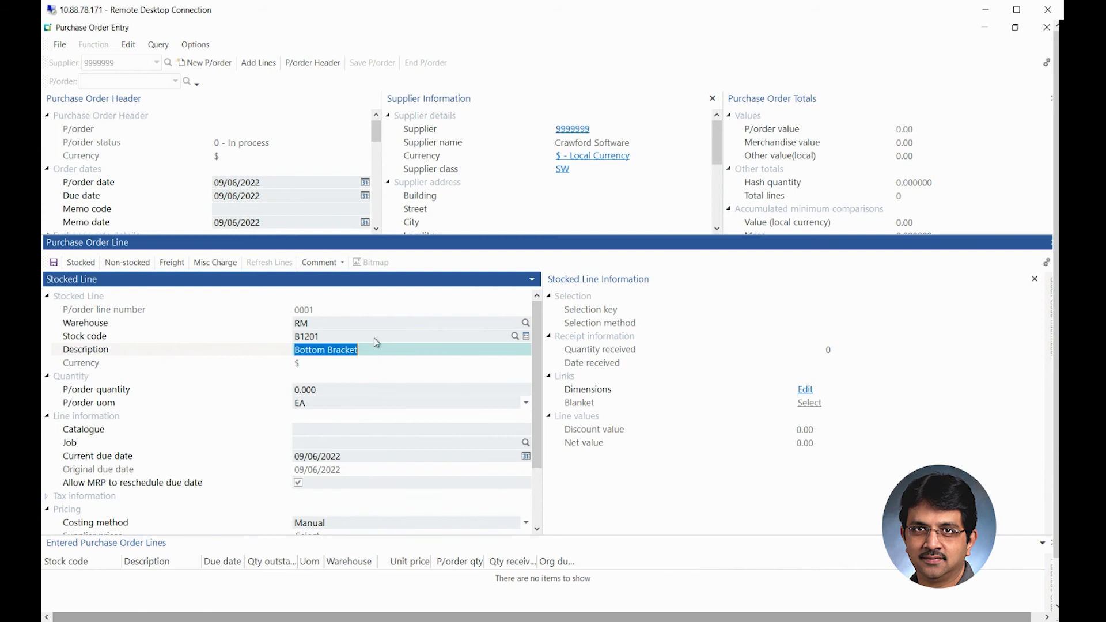
Step: Enter an order quantity of 5, leaving the unit of measure as EA
{"action": "left_click", "coordinate": [377, 392]}
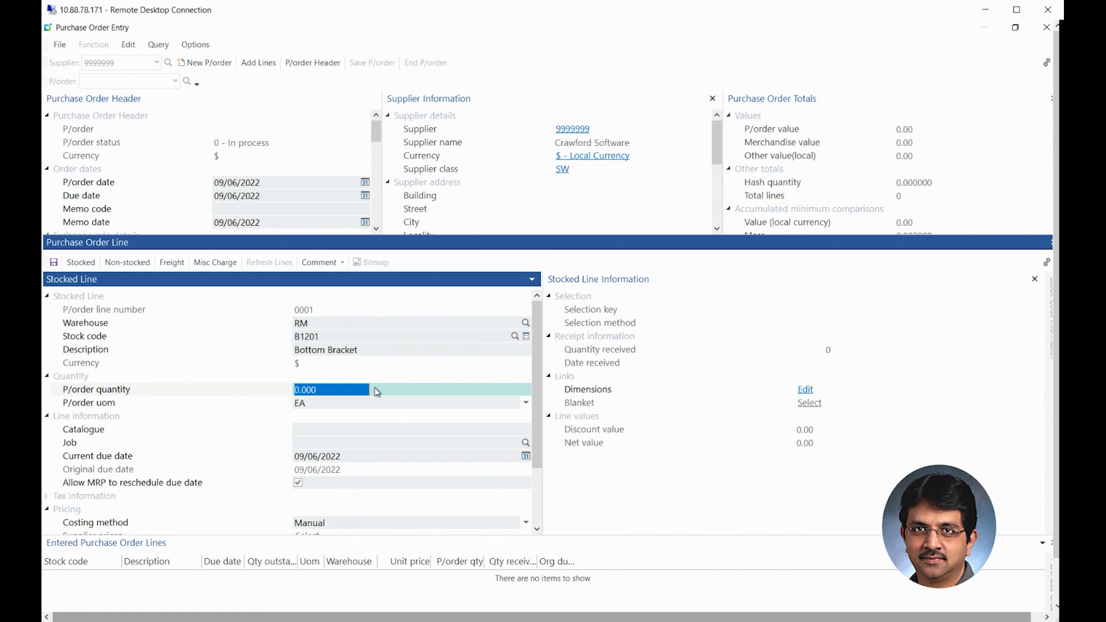
{"action": "type", "text": "5"}
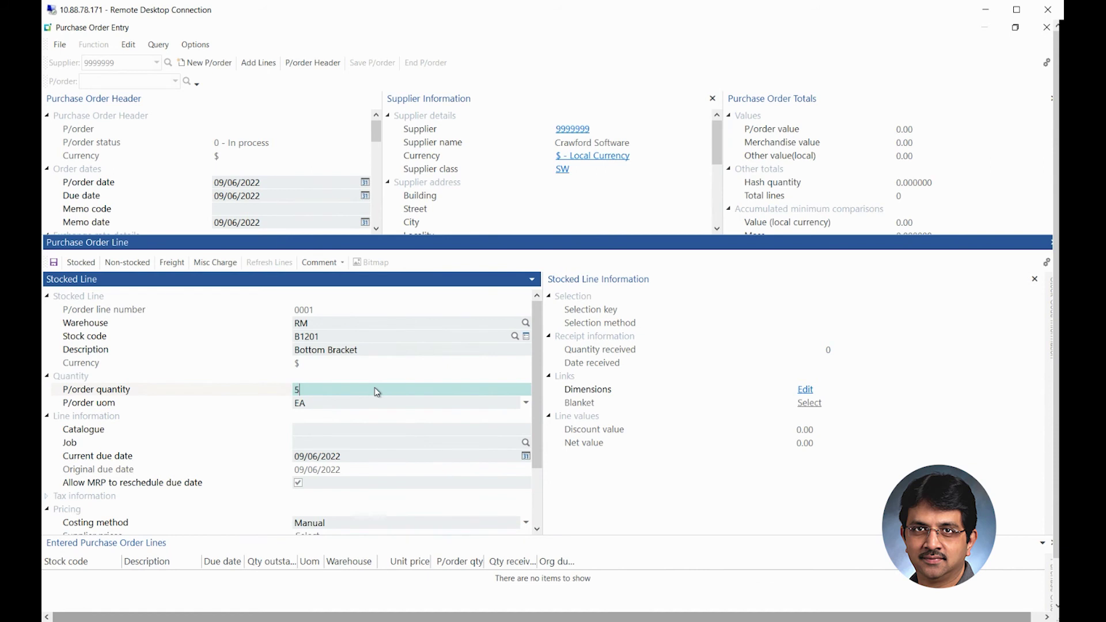
{"action": "key", "text": "Tab"}
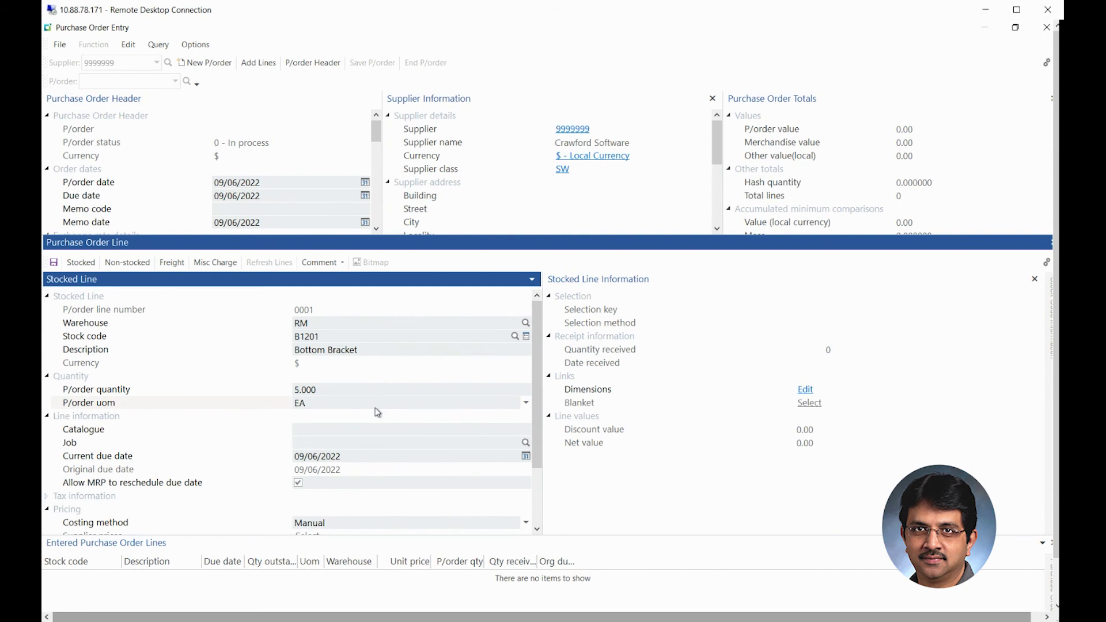
{"action": "left_click", "coordinate": [382, 407]}
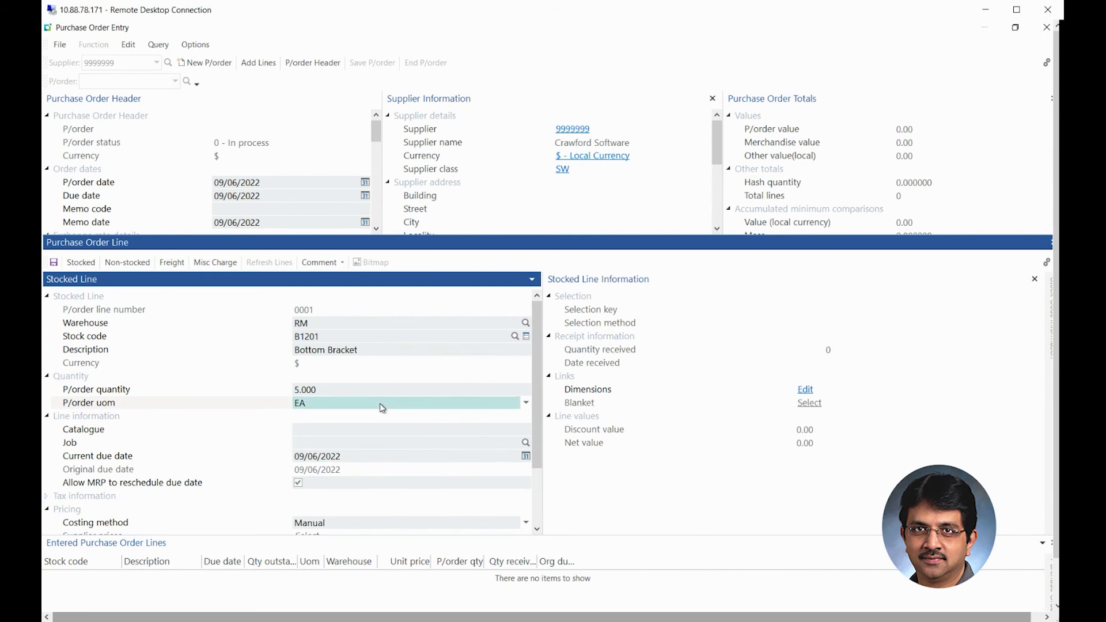
{"action": "left_click", "coordinate": [526, 403]}
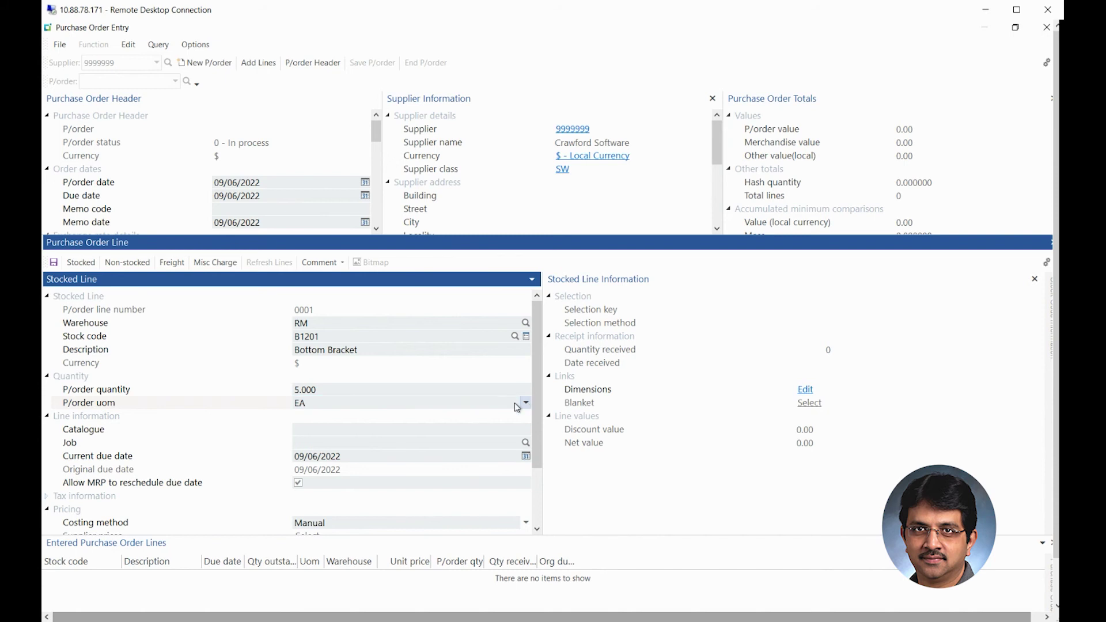
{"action": "left_click", "coordinate": [504, 408]}
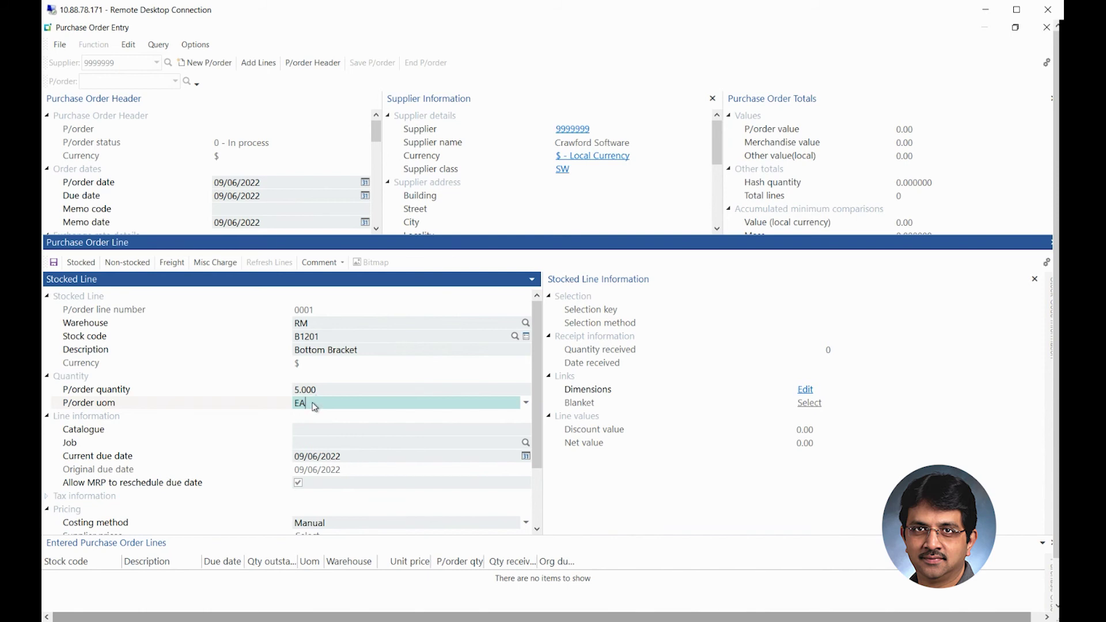
{"action": "key", "text": "Tab"}
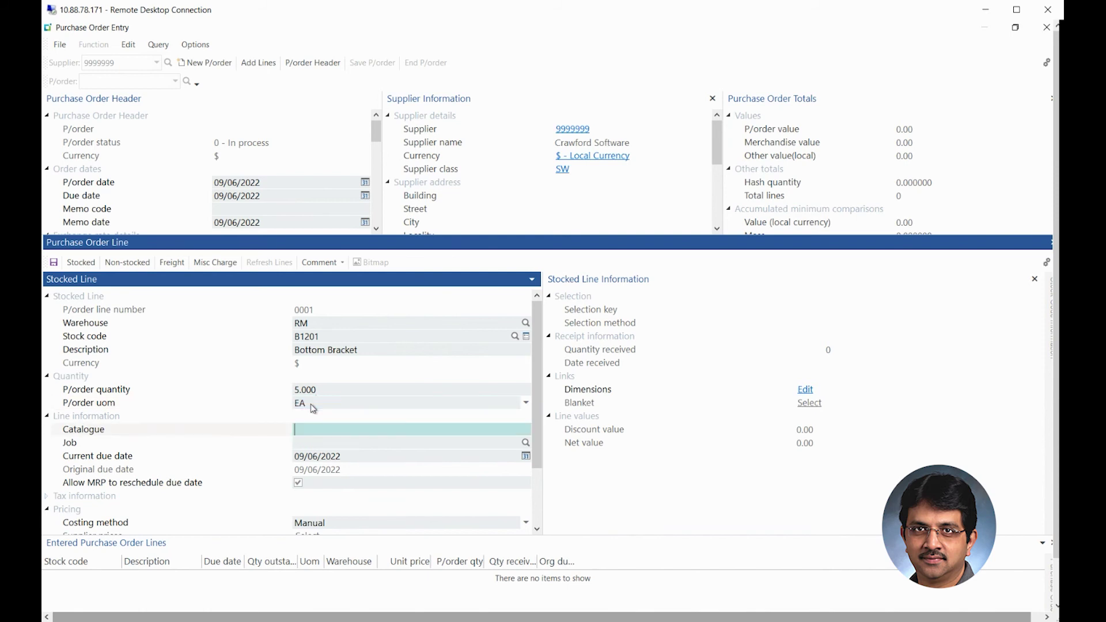
{"action": "key", "text": "Tab"}
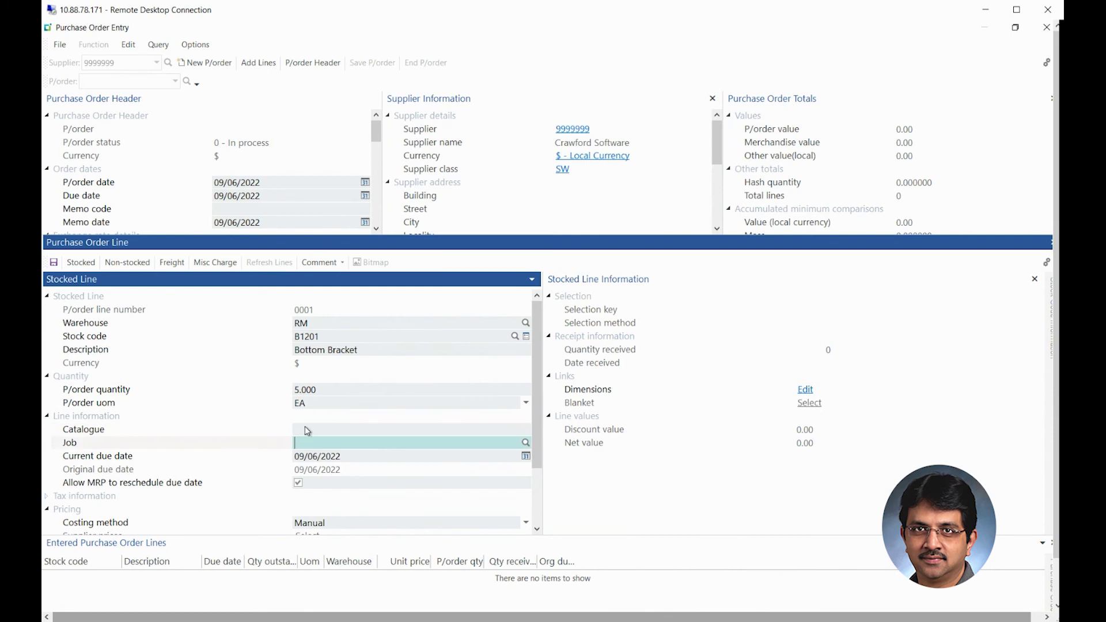
{"action": "left_click", "coordinate": [307, 431]}
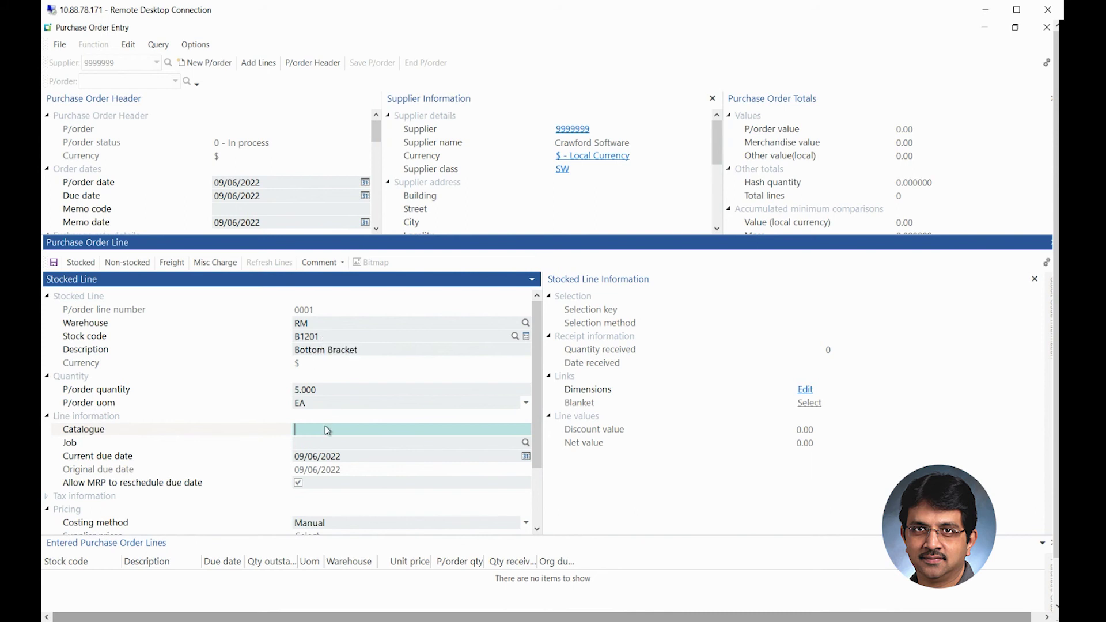
{"action": "type", "text": "CS-B1201"}
{"action": "key", "text": "BackSpace"}
{"action": "key", "text": "BackSpace"}
{"action": "key", "text": "BackSpace"}
{"action": "key", "text": "BackSpace"}
{"action": "key", "text": "BackSpace"}
{"action": "key", "text": "BackSpace"}
{"action": "key", "text": "BackSpace"}
{"action": "key", "text": "BackSpace"}
{"action": "key", "text": "Tab"}
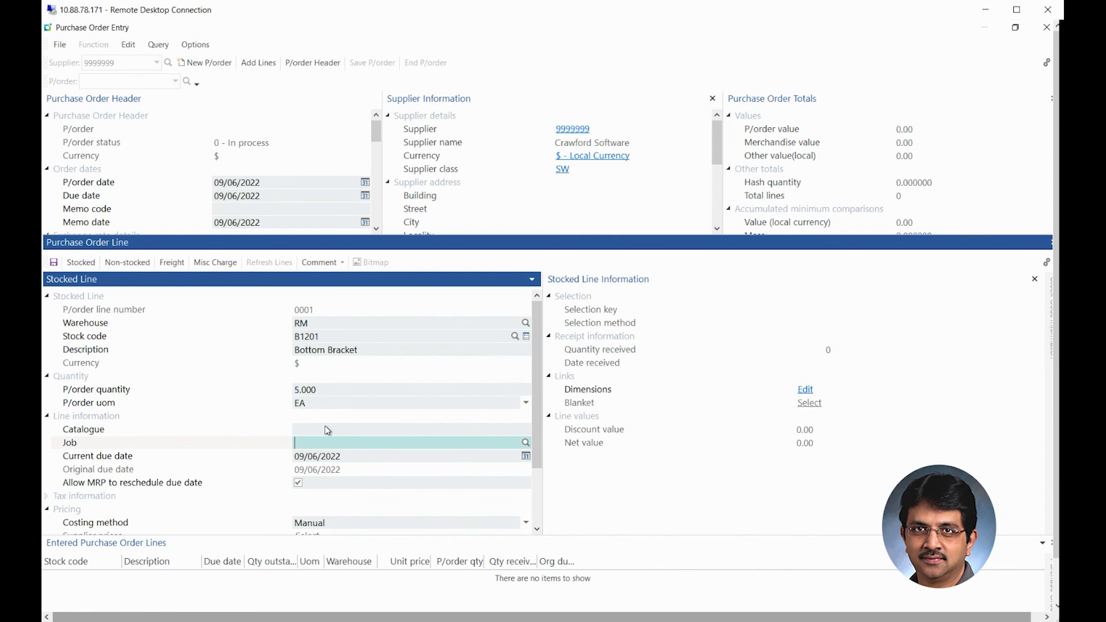
{"action": "key", "text": "Tab"}
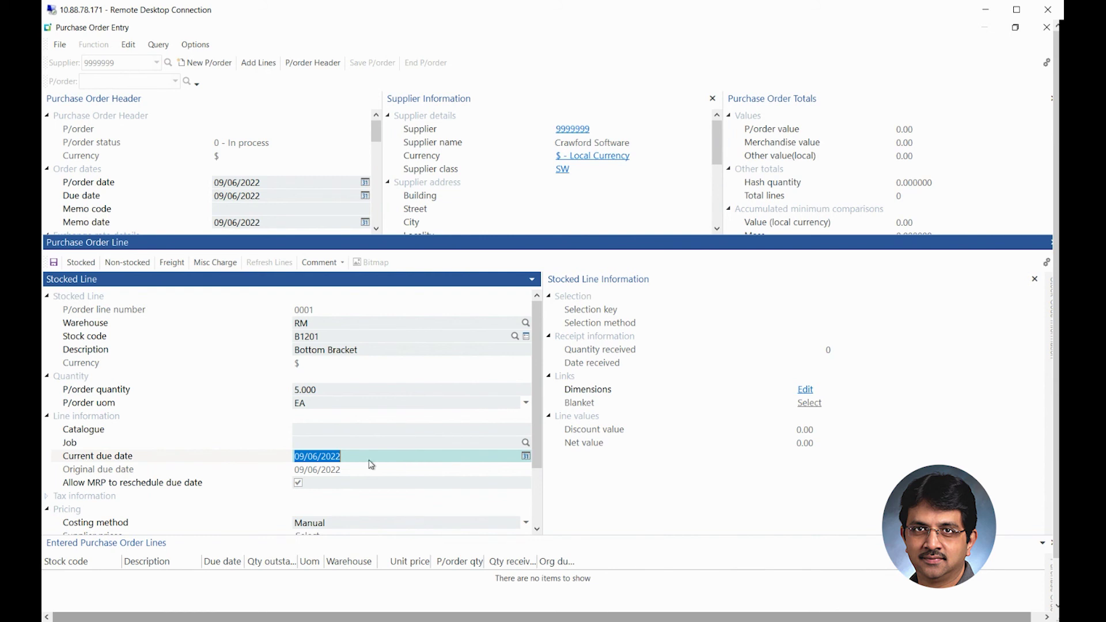
Step: Pick 30 September 2022 from the calendar as the line's current due date
{"action": "left_click", "coordinate": [526, 456]}
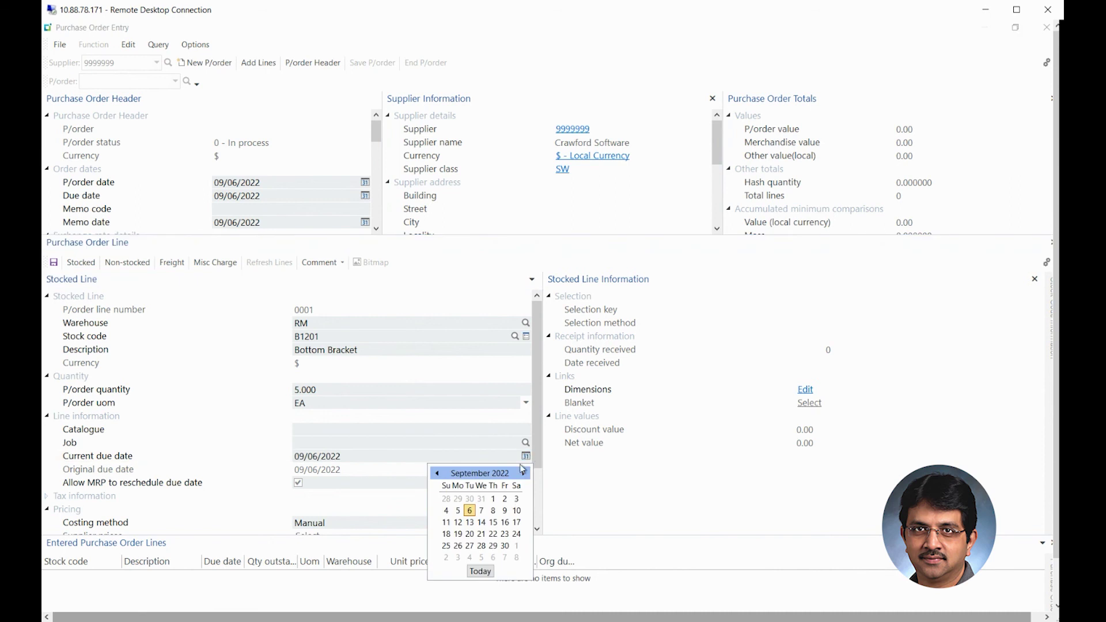
{"action": "left_click", "coordinate": [504, 545]}
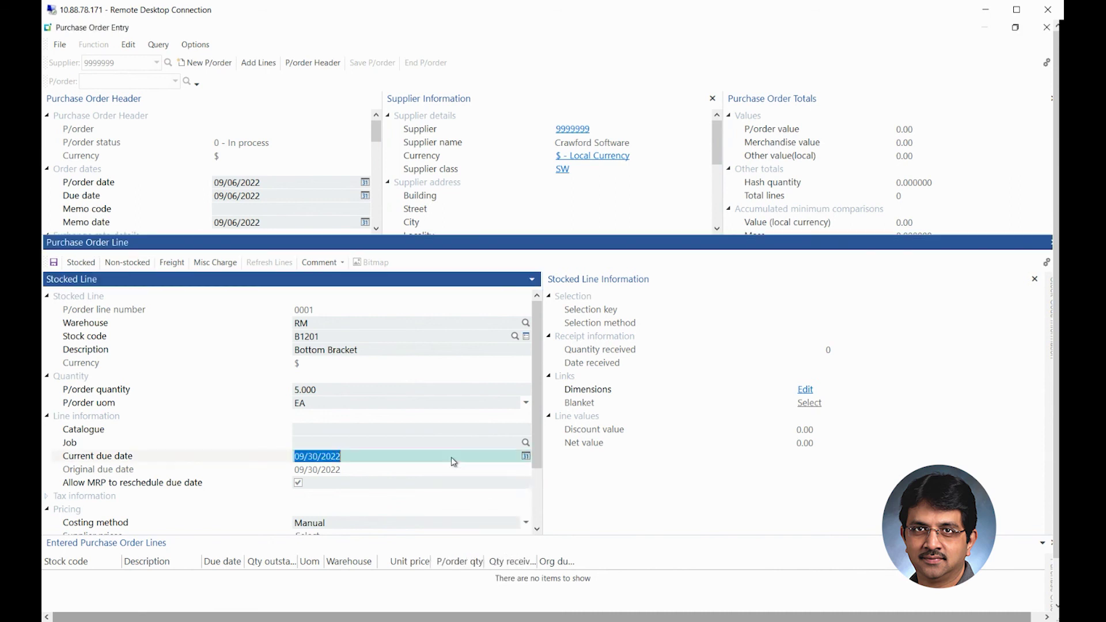
{"action": "key", "text": "Tab"}
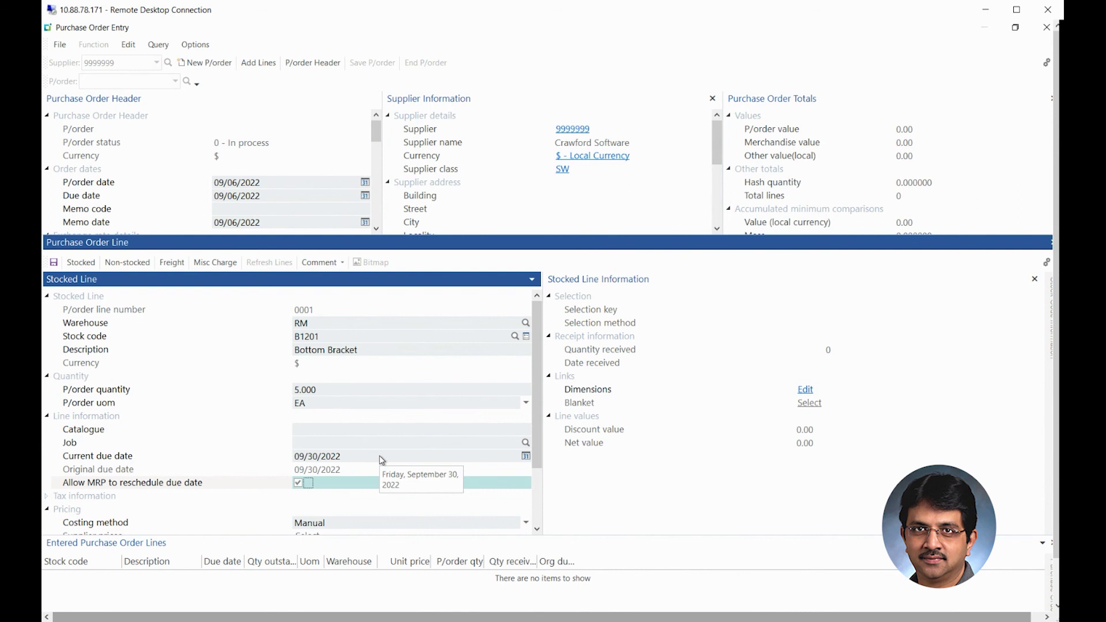
Step: Keep Manual costing and enter a price of 25
{"action": "scroll", "coordinate": [329, 466], "scroll_direction": "down", "scroll_amount": 1}
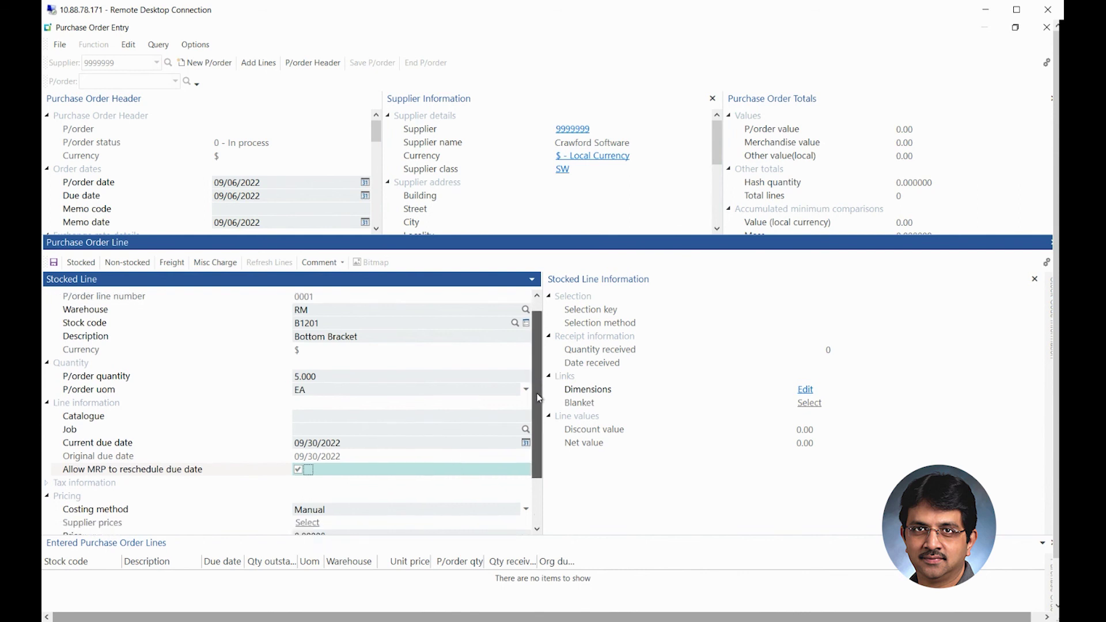
{"action": "key", "text": "Tab"}
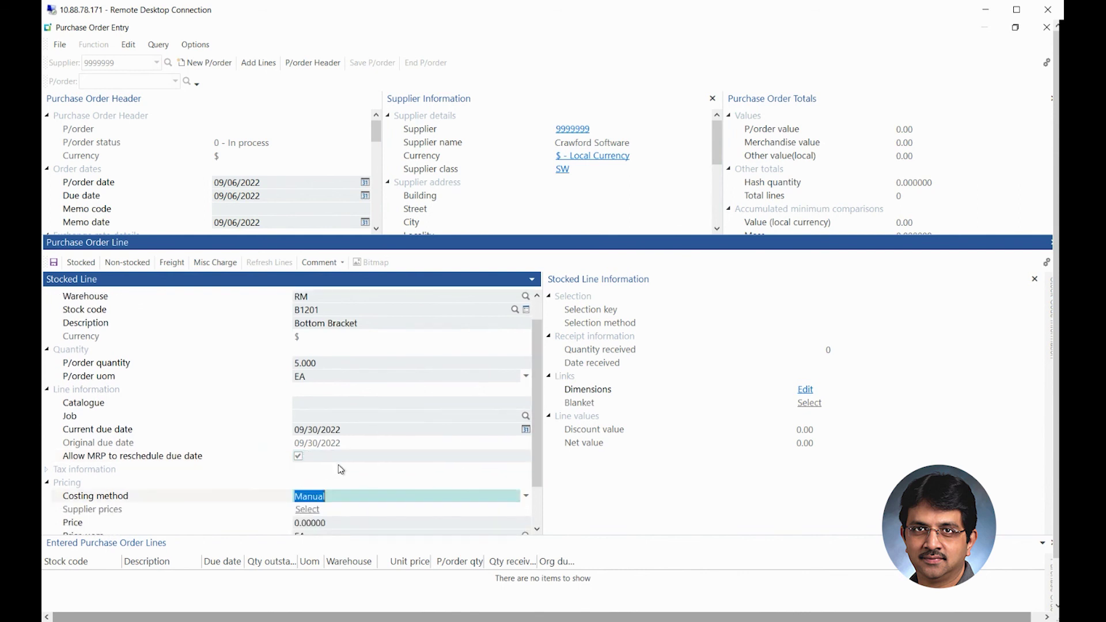
{"action": "left_click", "coordinate": [525, 497]}
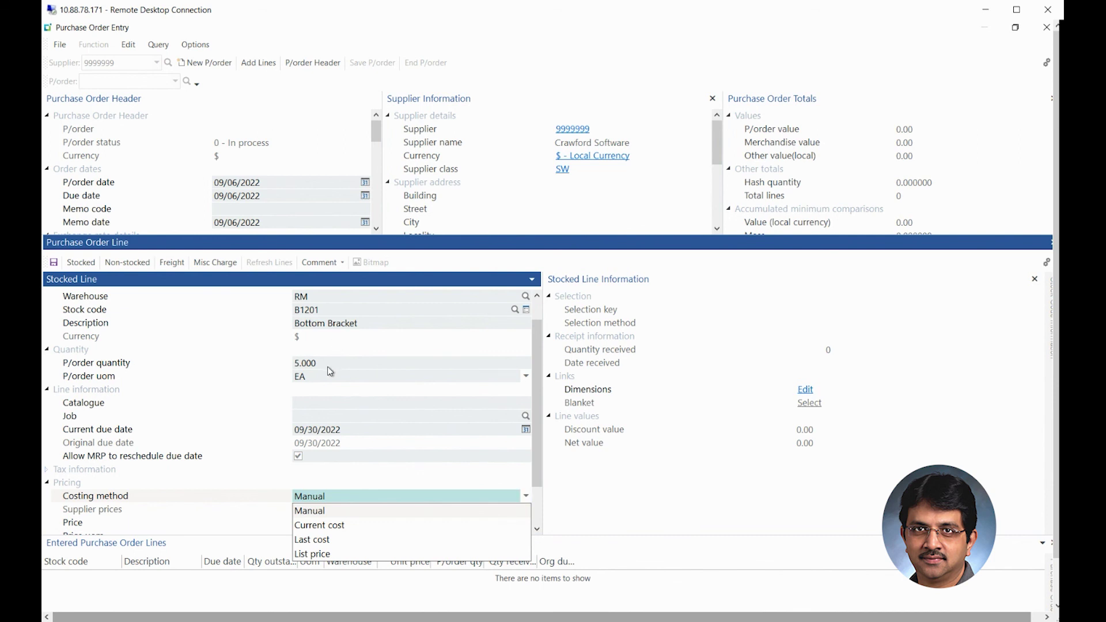
{"action": "left_click", "coordinate": [370, 516]}
{"action": "left_click", "coordinate": [348, 523]}
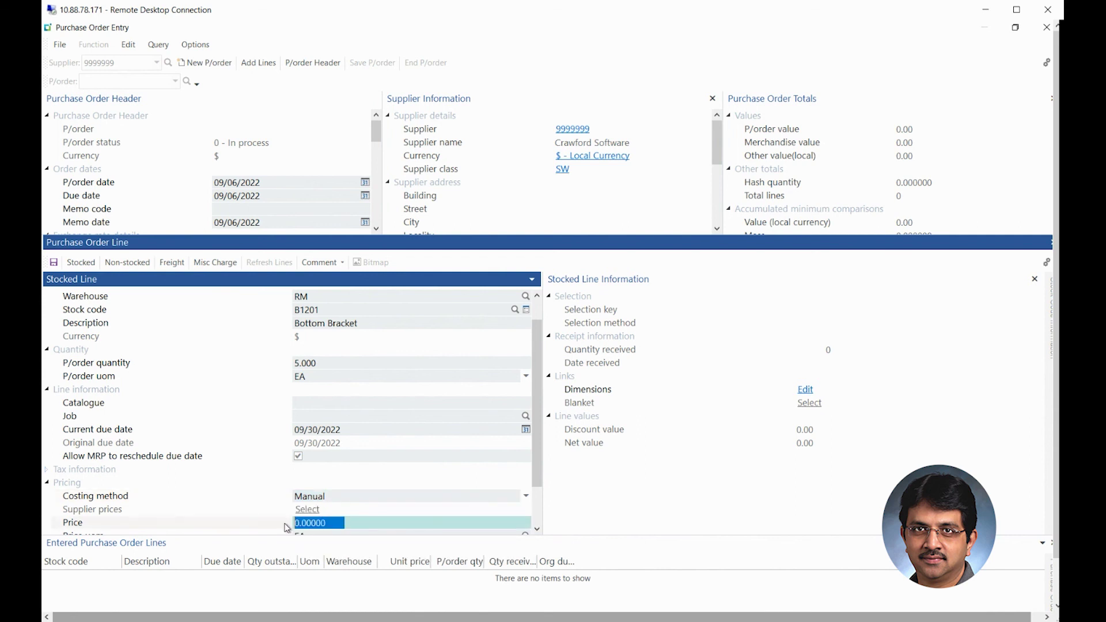
{"action": "type", "text": "25"}
{"action": "key", "text": "Tab"}
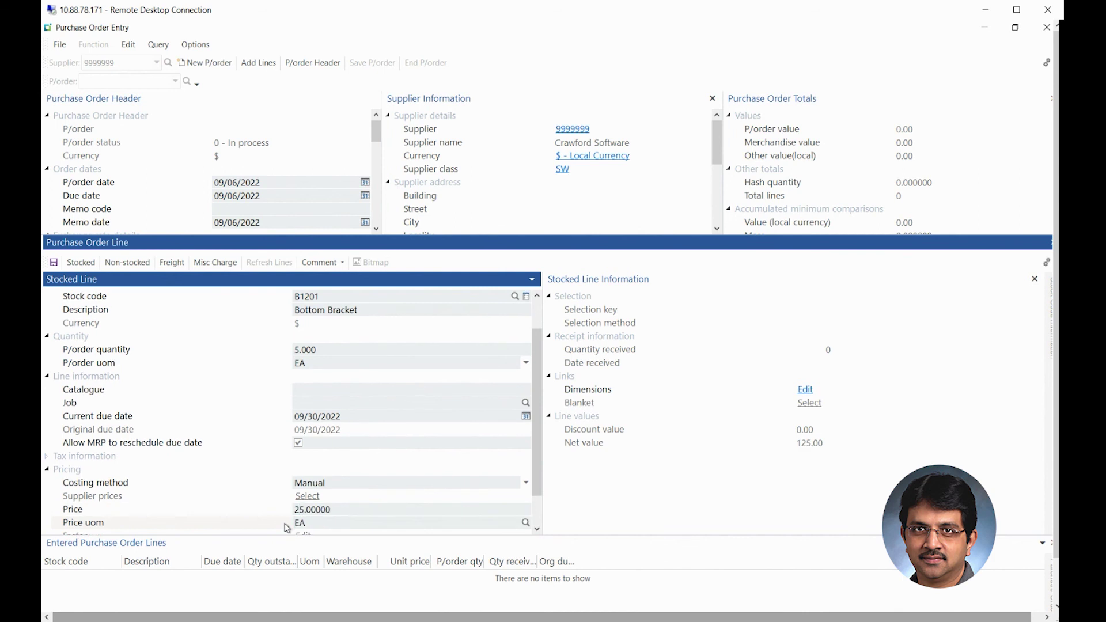
Step: Try List price, Current cost and Last cost costing, then switch back to Manual
{"action": "left_click_drag", "start_coordinate": [538, 449], "coordinate": [538, 469]}
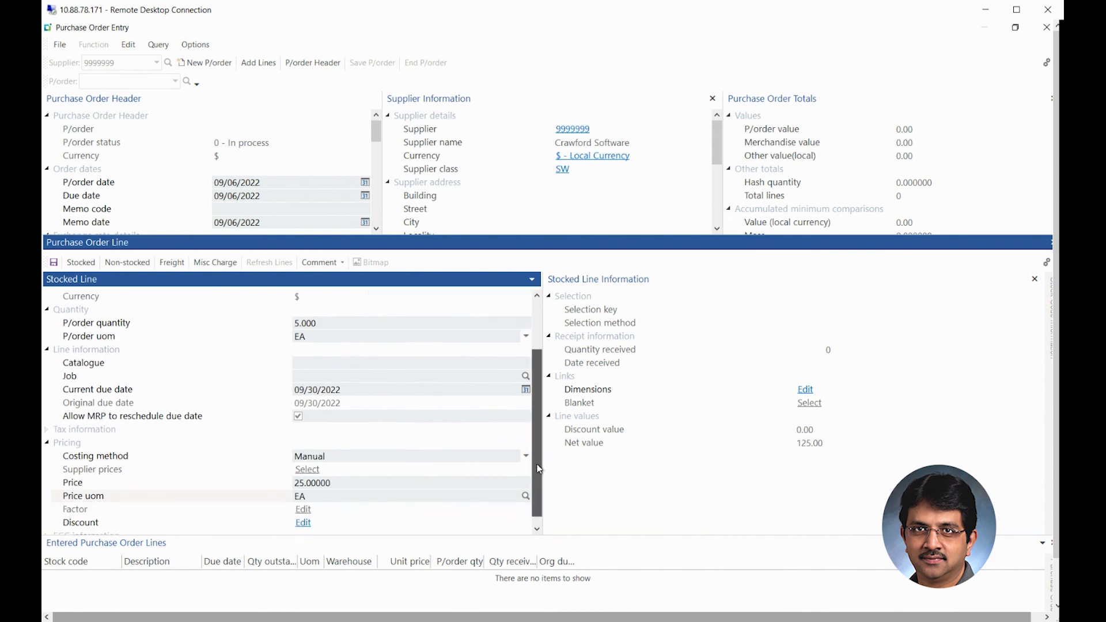
{"action": "left_click", "coordinate": [525, 456]}
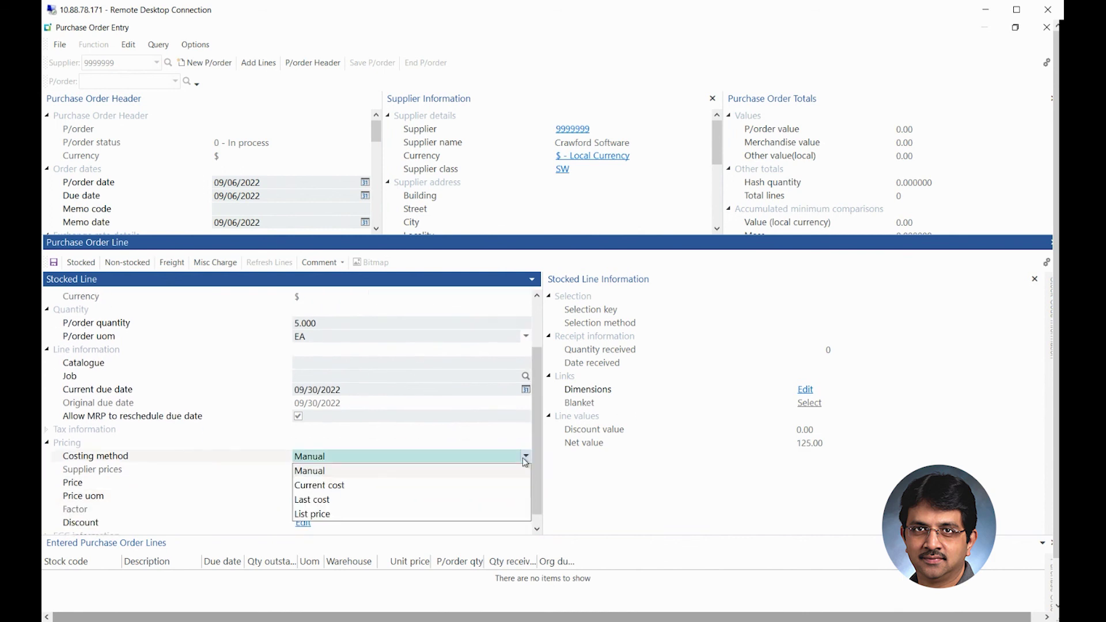
{"action": "left_click", "coordinate": [324, 514]}
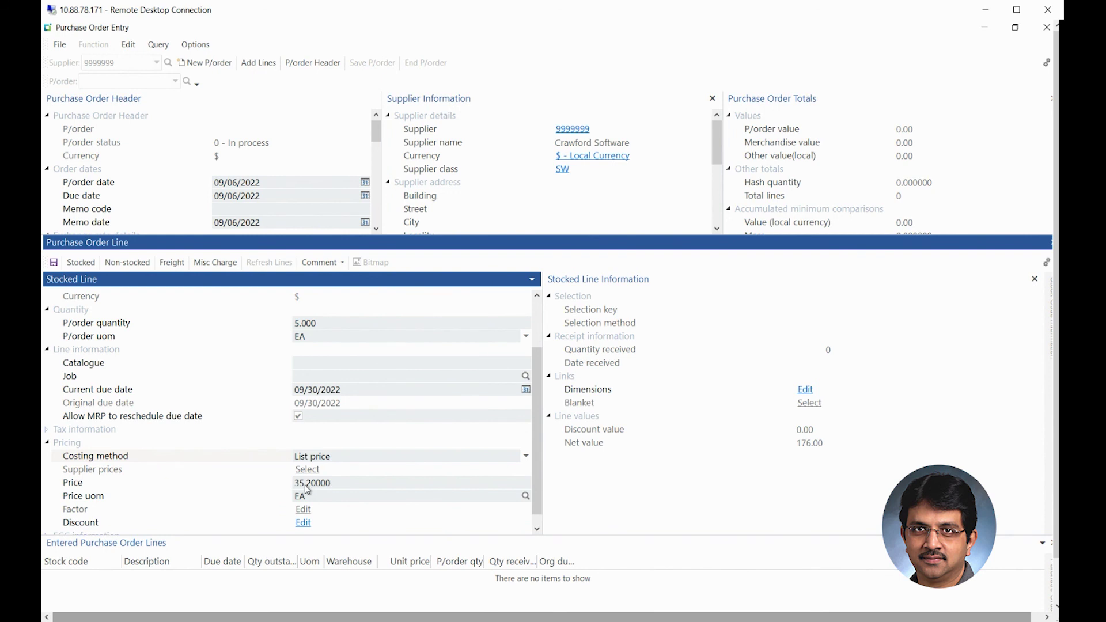
{"action": "left_click", "coordinate": [526, 457]}
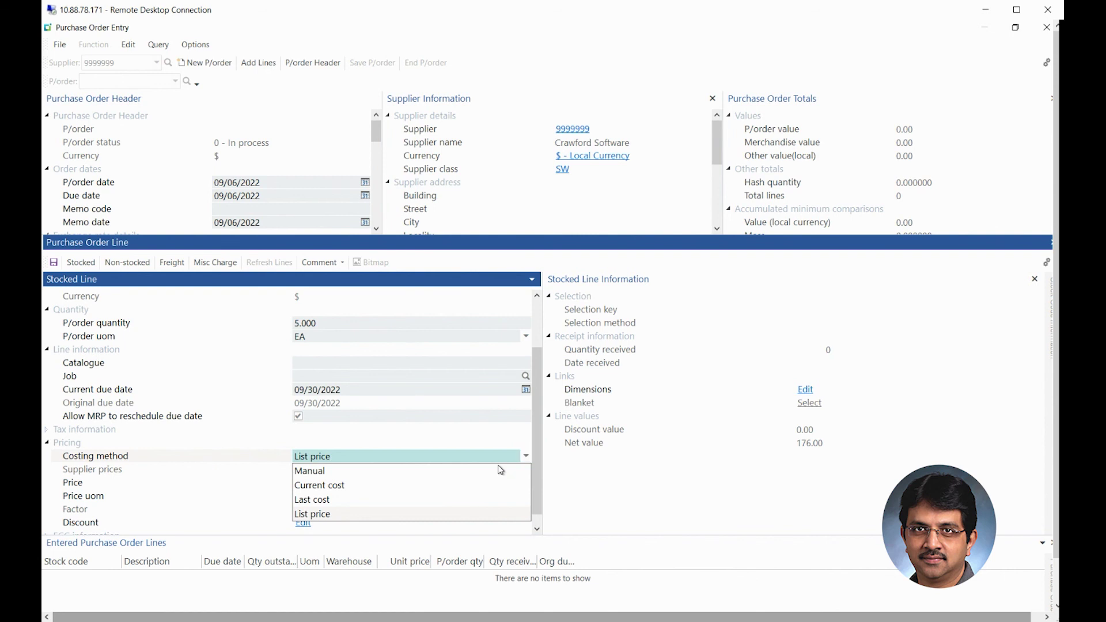
{"action": "left_click", "coordinate": [338, 486]}
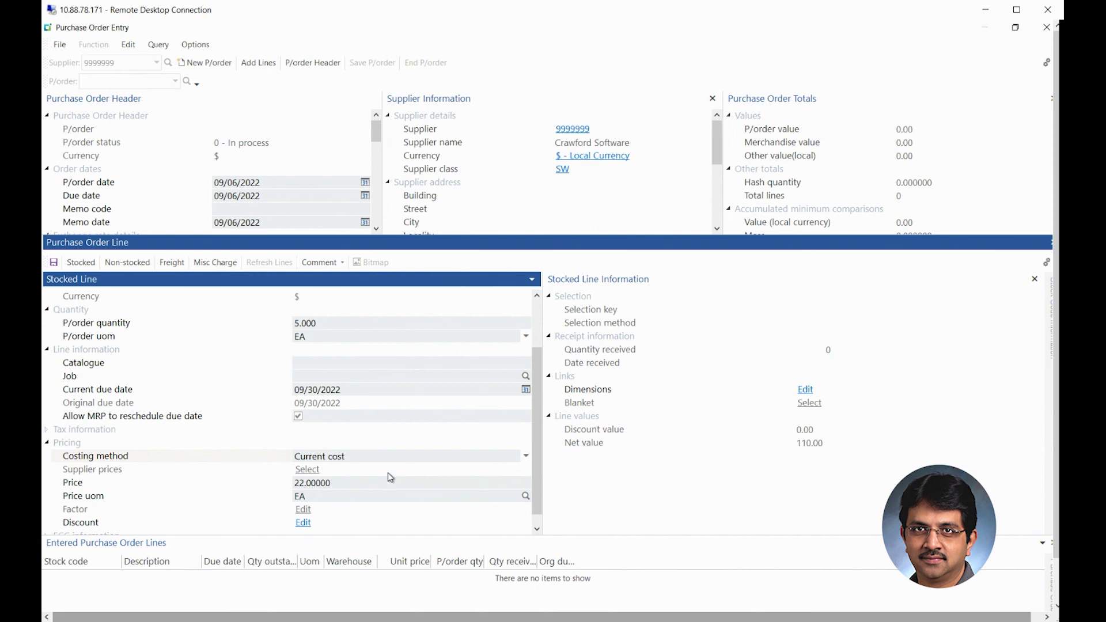
{"action": "left_click", "coordinate": [524, 456]}
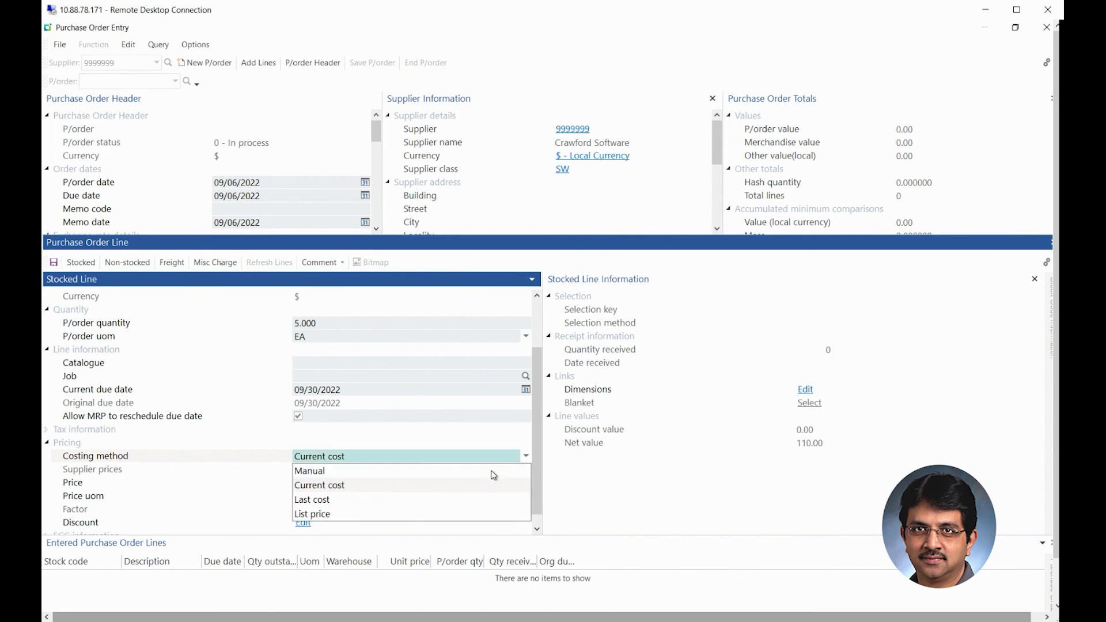
{"action": "left_click", "coordinate": [300, 502]}
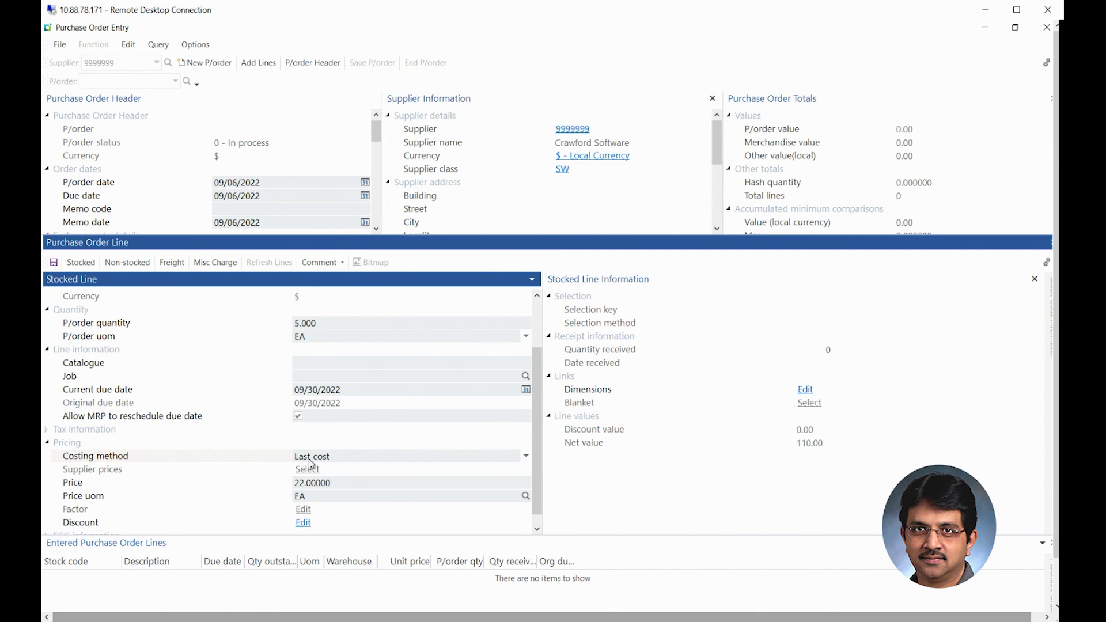
{"action": "left_click", "coordinate": [526, 458]}
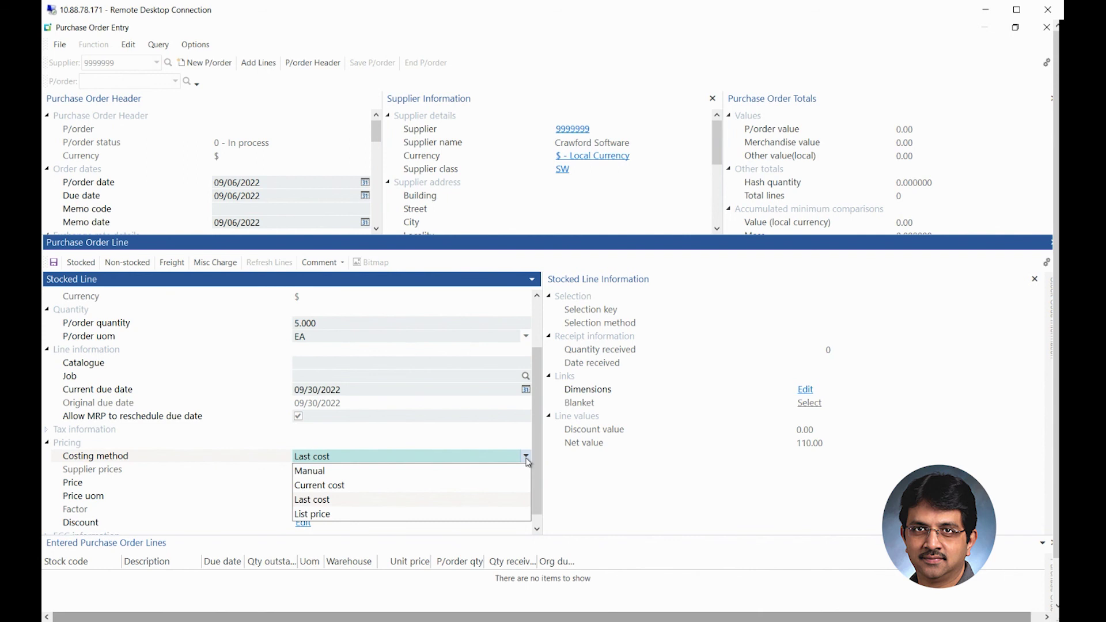
{"action": "left_click", "coordinate": [527, 458]}
{"action": "left_click", "coordinate": [527, 459]}
{"action": "left_click", "coordinate": [462, 471]}
{"action": "left_click", "coordinate": [268, 487]}
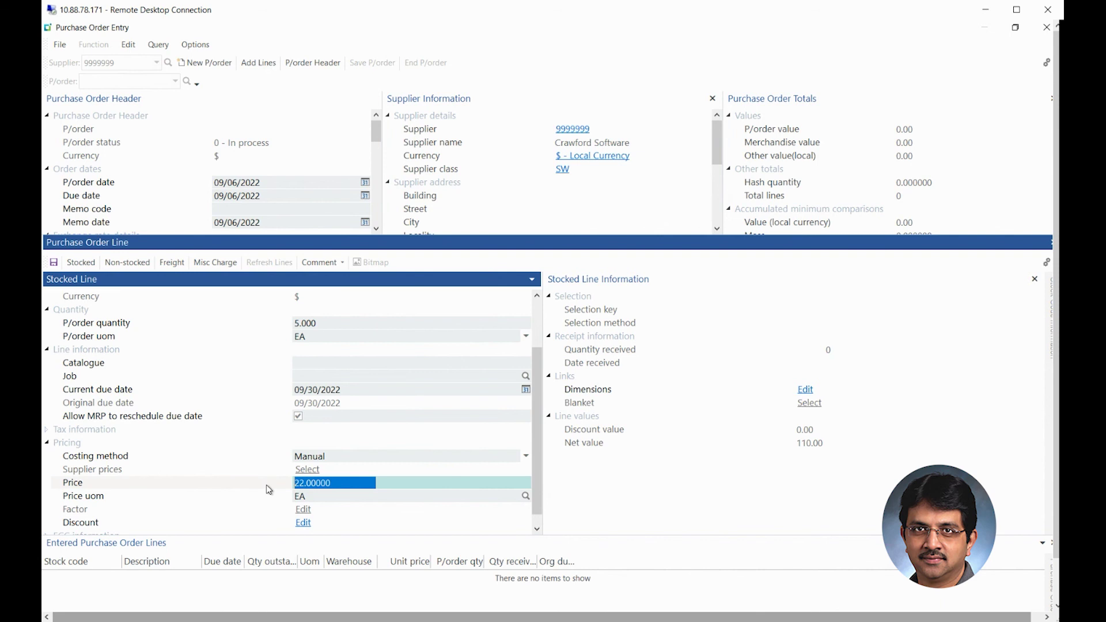
Step: Re-enter the price of 25, return to the top of the line panel, and save the line
{"action": "type", "text": "25"}
{"action": "key", "text": "Tab"}
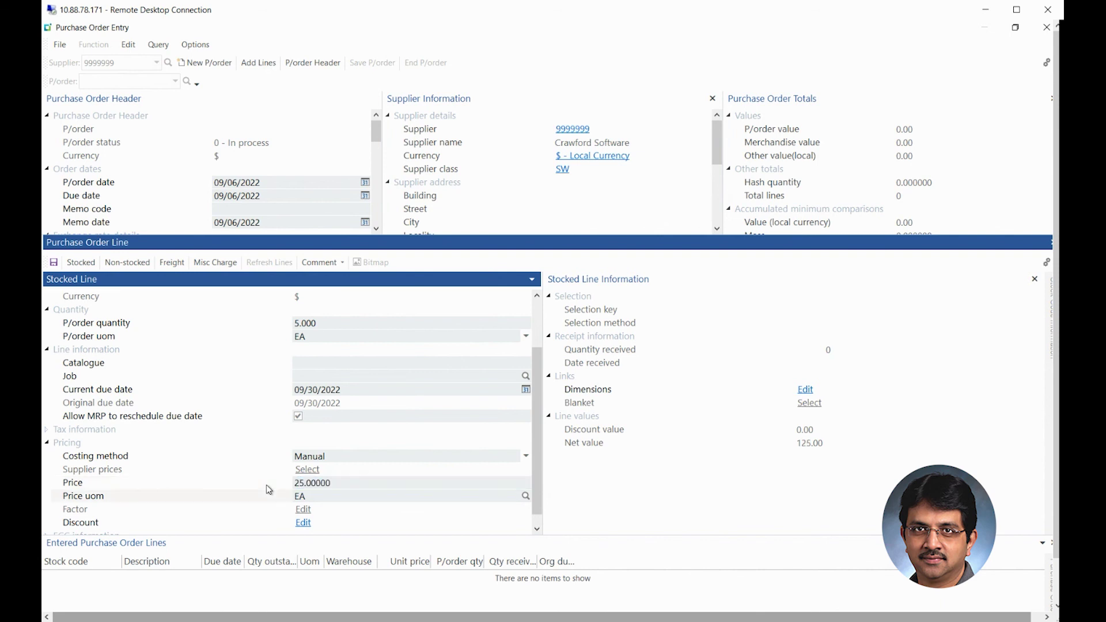
{"action": "left_click_drag", "start_coordinate": [537, 444], "coordinate": [537, 476]}
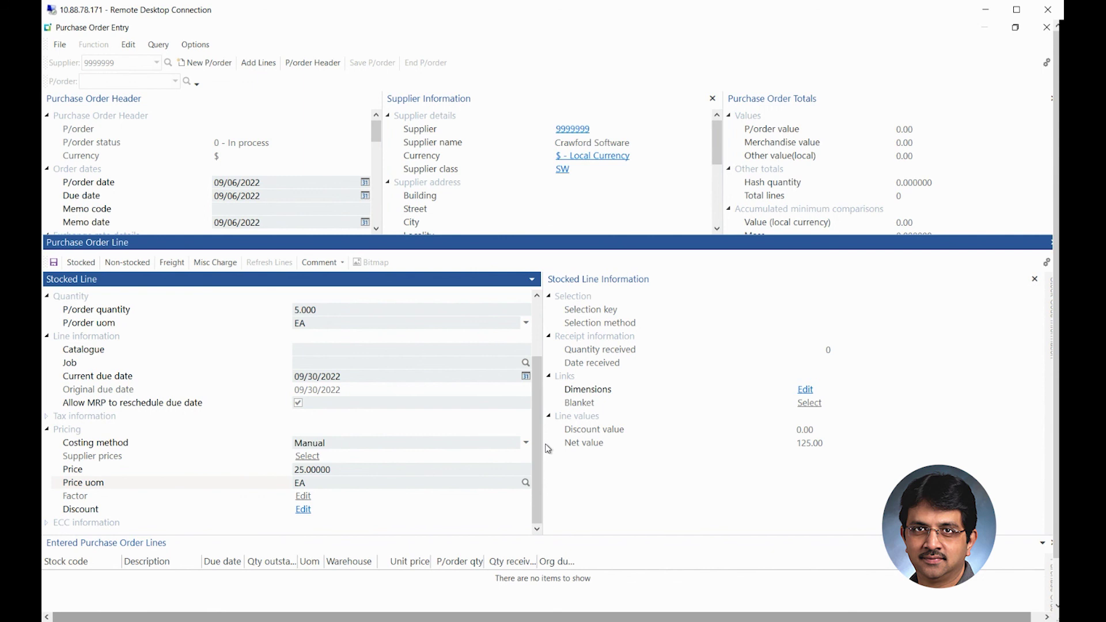
{"action": "scroll", "coordinate": [539, 369], "scroll_direction": "up", "scroll_amount": 2}
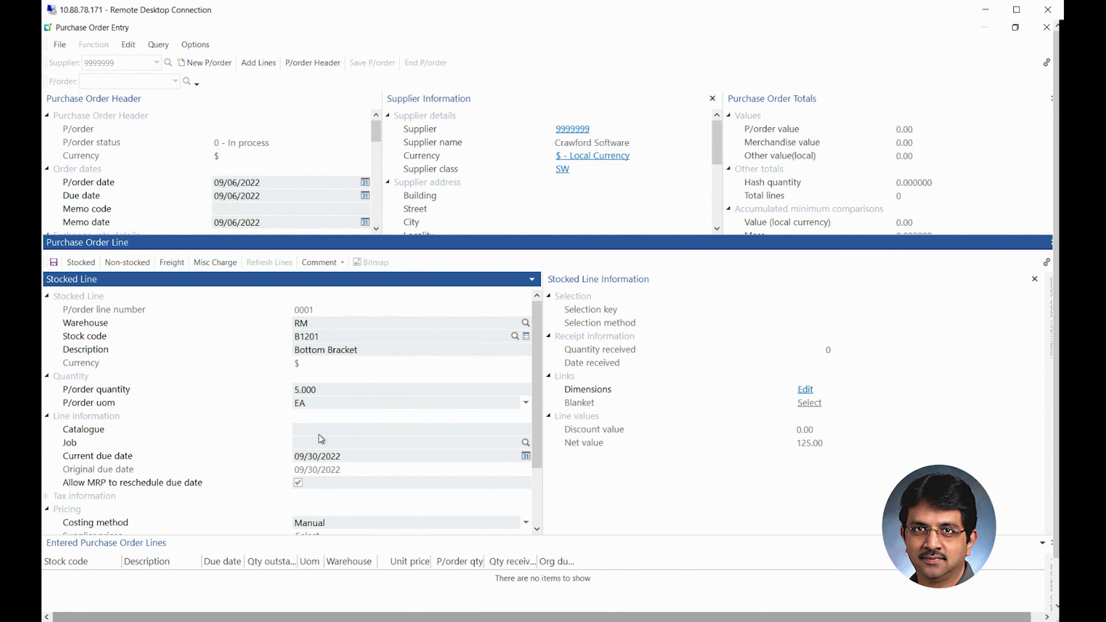
{"action": "left_click", "coordinate": [54, 263]}
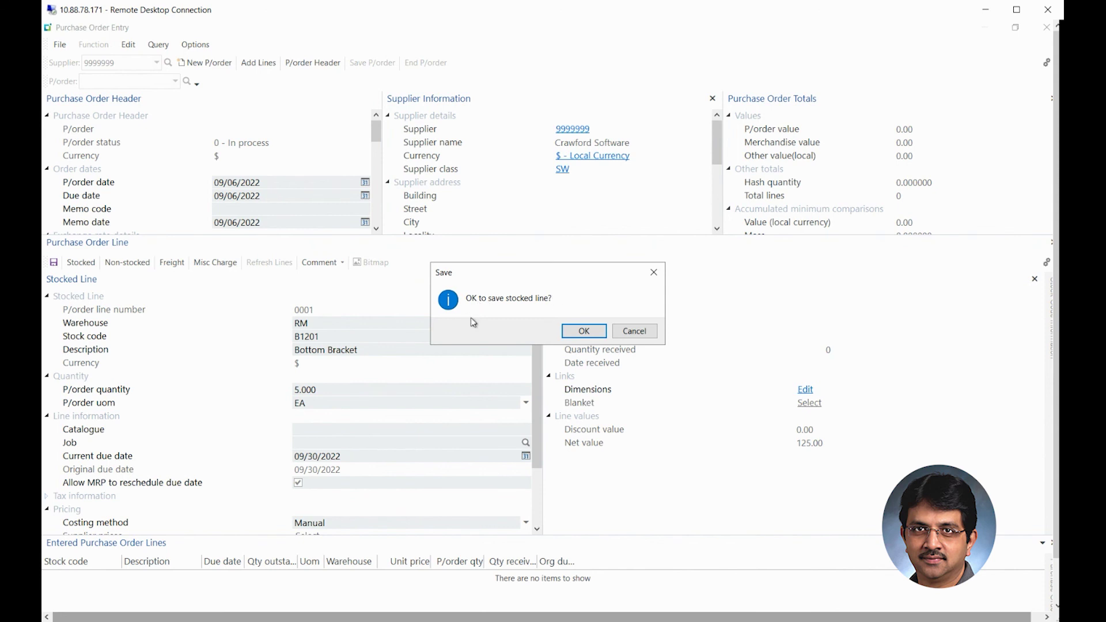
Step: Confirm saving the B1201 Bottom Bracket line to purchase order 000673, bringing the total to 125.00
{"action": "left_click", "coordinate": [585, 332]}
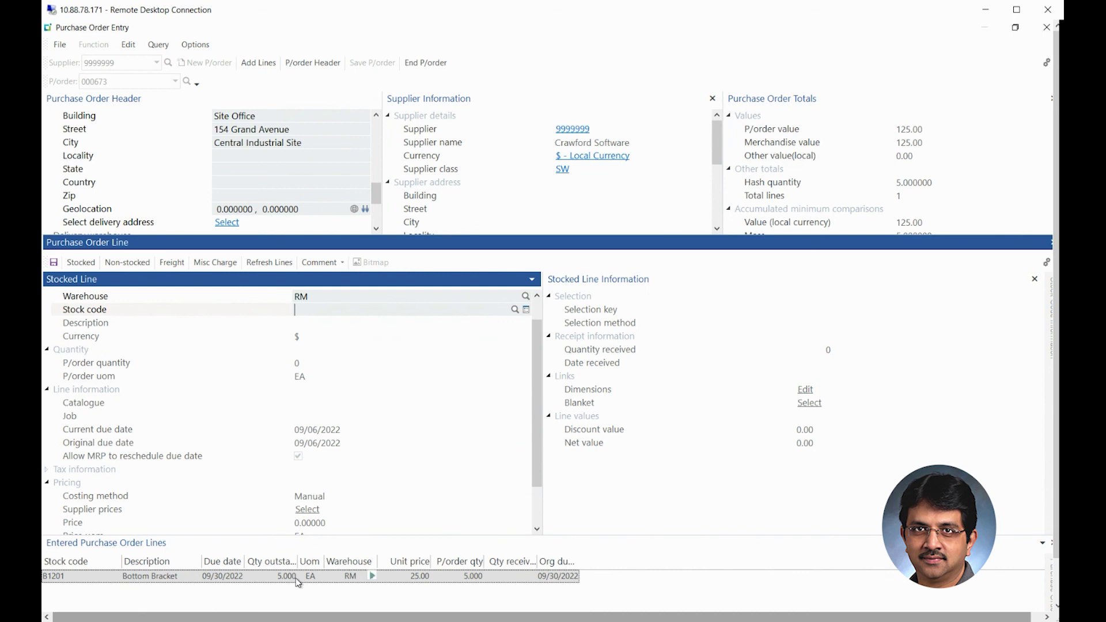